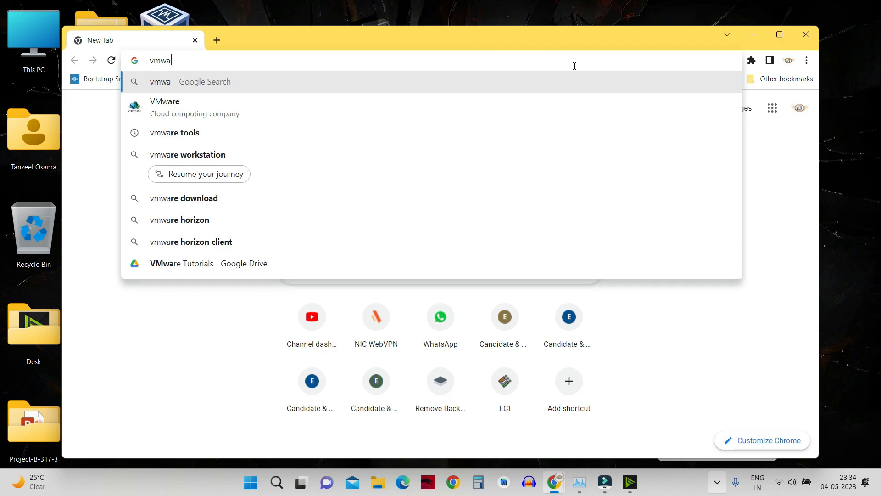
- Search Google for vmware and open the VMware Workstation Player result in a maximized window
{"action": "key", "text": "Return"}
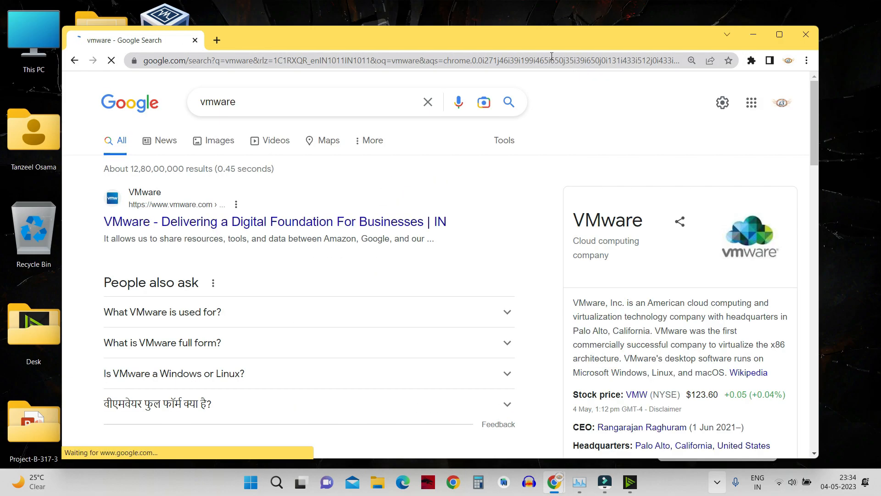
{"action": "left_click", "coordinate": [772, 36]}
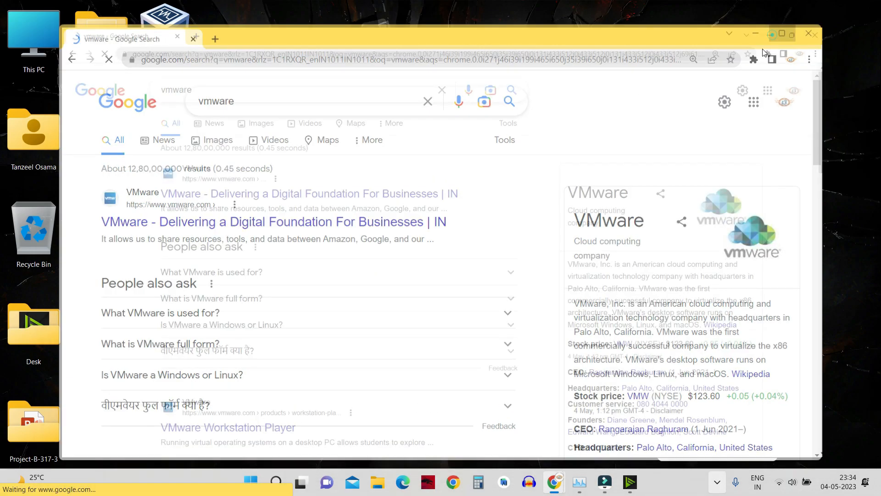
{"action": "scroll", "coordinate": [205, 222], "scroll_direction": "down", "scroll_amount": 4}
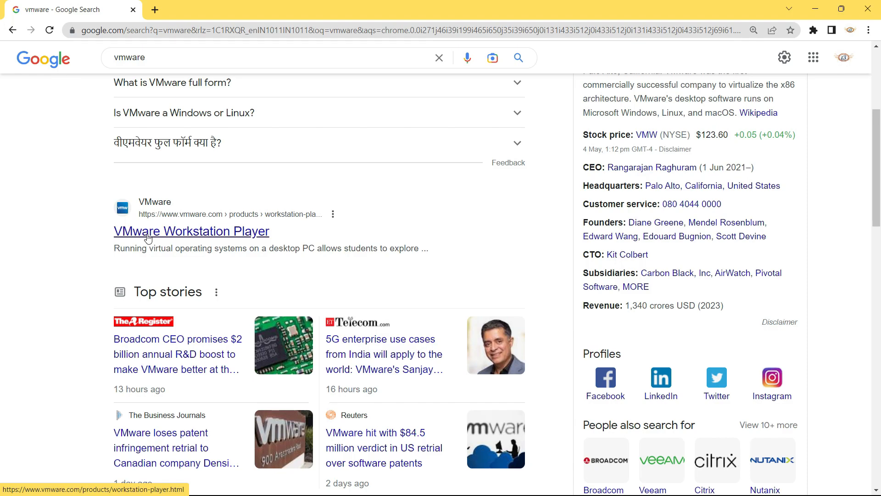
{"action": "left_click", "coordinate": [186, 234]}
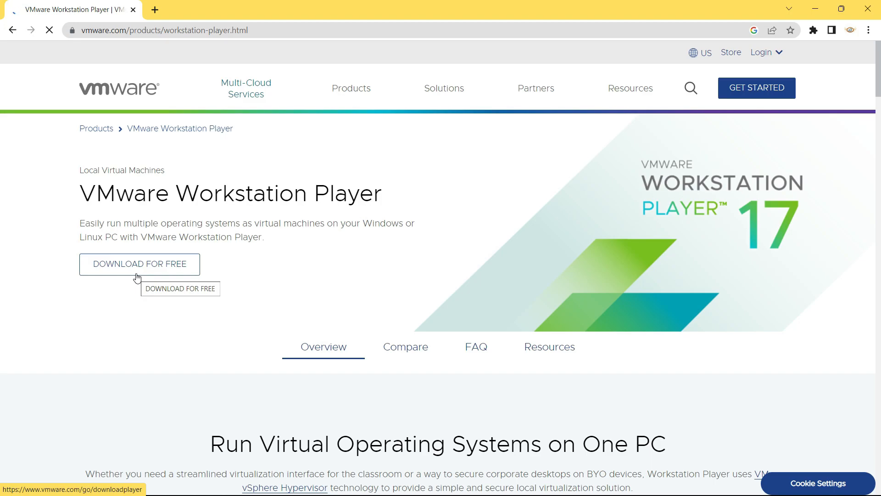
- Look over the Workstation Player product page and choose DOWNLOAD FOR FREE
{"action": "scroll", "coordinate": [140, 275], "scroll_direction": "down", "scroll_amount": 5}
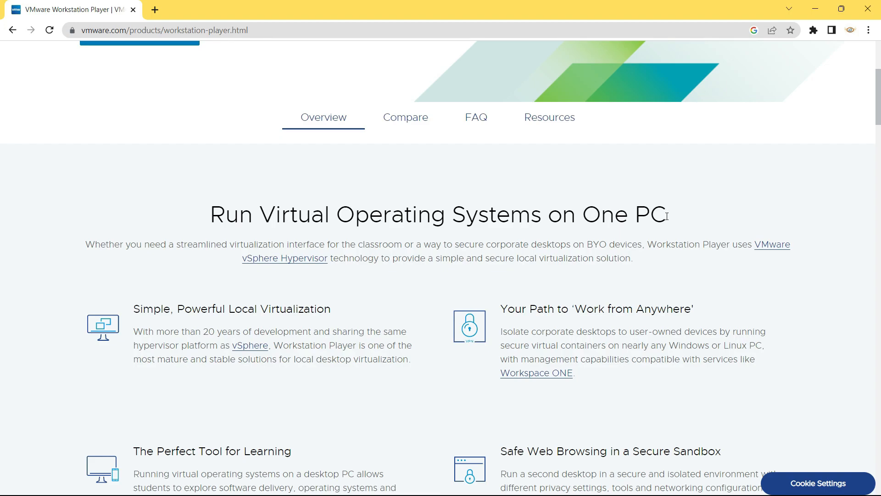
{"action": "scroll", "coordinate": [318, 240], "scroll_direction": "down", "scroll_amount": 1}
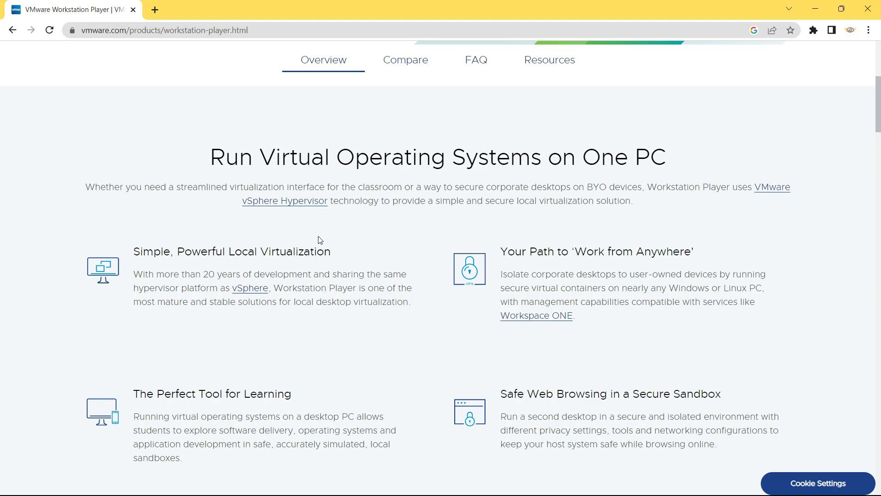
{"action": "scroll", "coordinate": [320, 240], "scroll_direction": "up", "scroll_amount": 6}
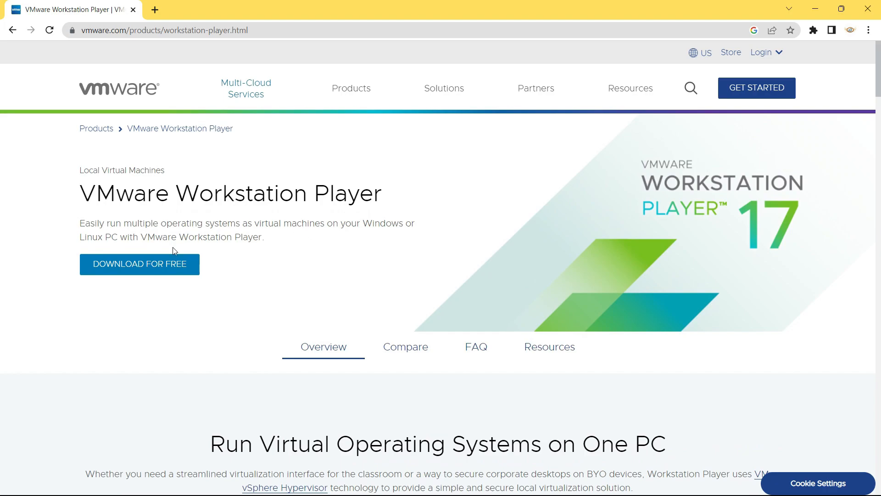
{"action": "left_click", "coordinate": [135, 270]}
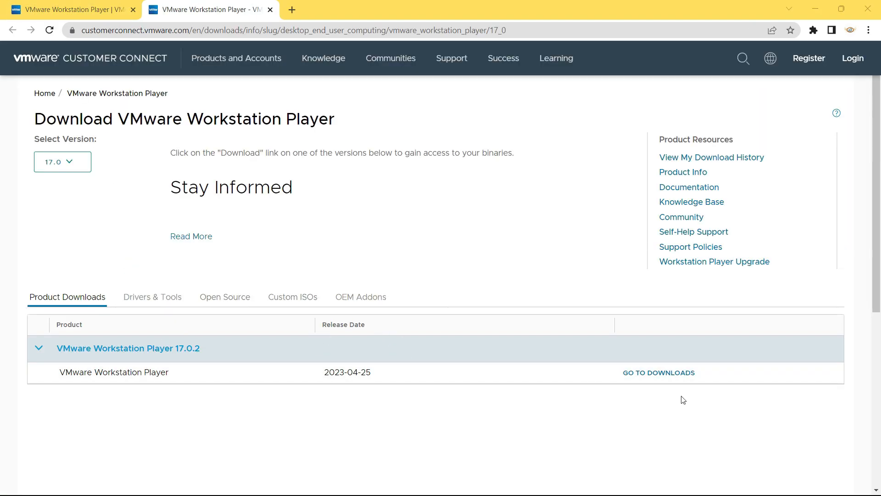
- Download the Workstation 17.0.2 Player Windows 64-bit installer, then start a new Chrome tab
{"action": "left_click", "coordinate": [664, 373]}
{"action": "scroll", "coordinate": [665, 371], "scroll_direction": "down", "scroll_amount": 2}
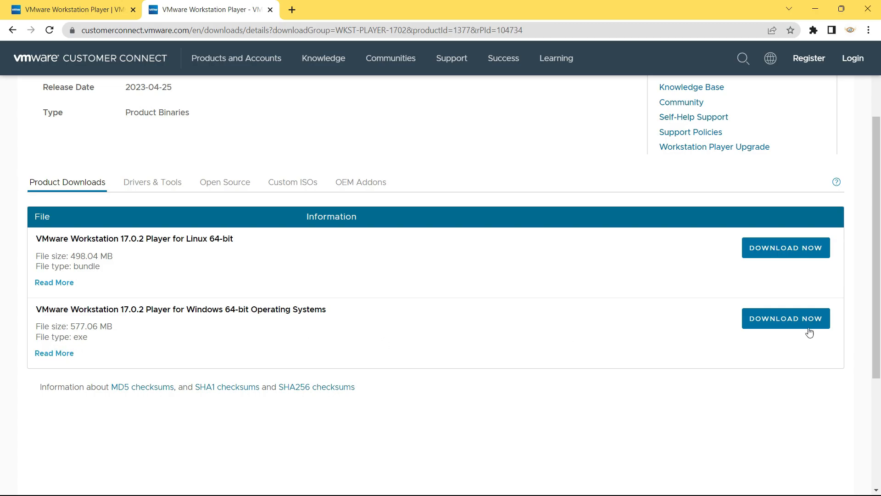
{"action": "left_click", "coordinate": [785, 324]}
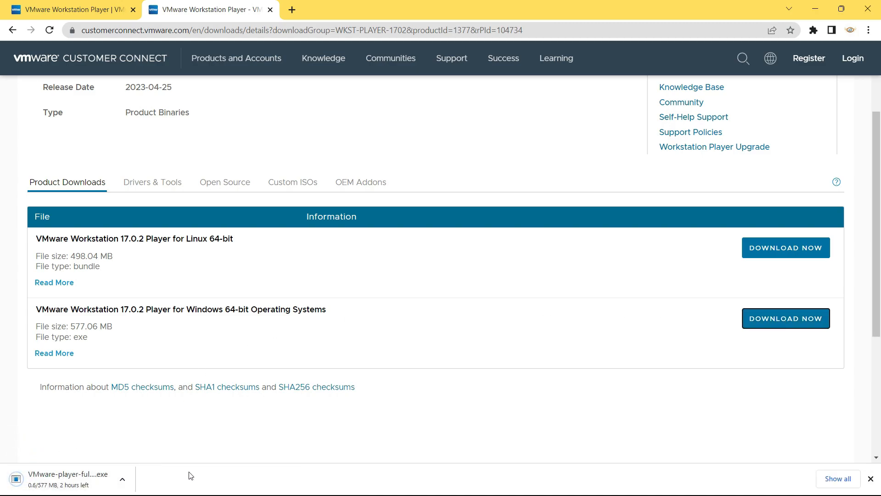
{"action": "left_click", "coordinate": [870, 479]}
{"action": "left_click", "coordinate": [258, 47]}
{"action": "left_click", "coordinate": [290, 10]}
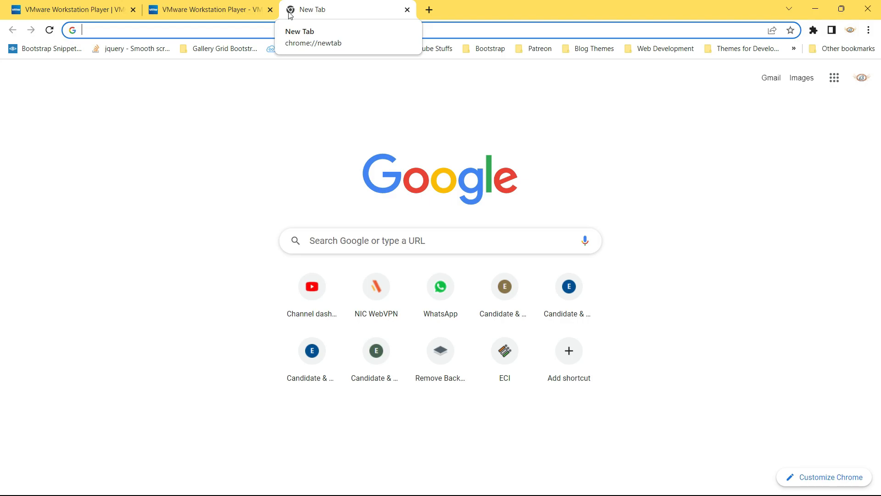
- Search Google for 'ubuntu operating system' and open the ubuntu.com/desktop result
{"action": "type", "text": "ubuntu"}
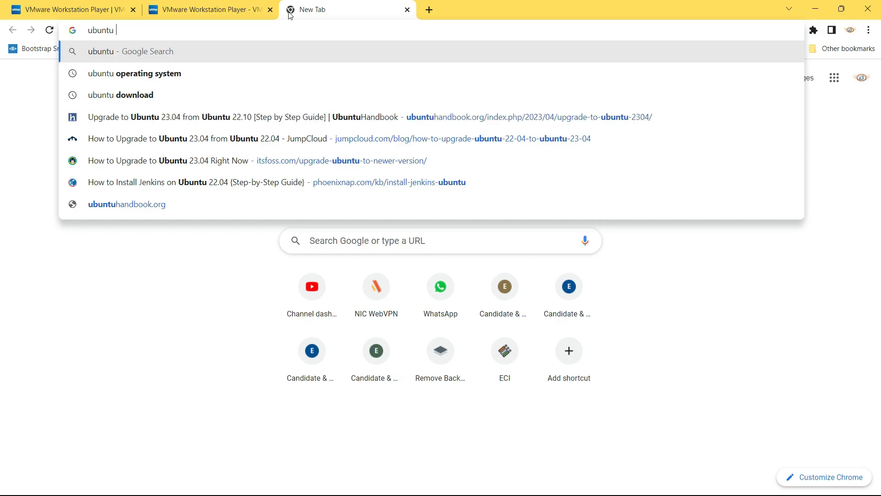
{"action": "key", "text": "Down"}
{"action": "key", "text": "Down"}
{"action": "key", "text": "Up"}
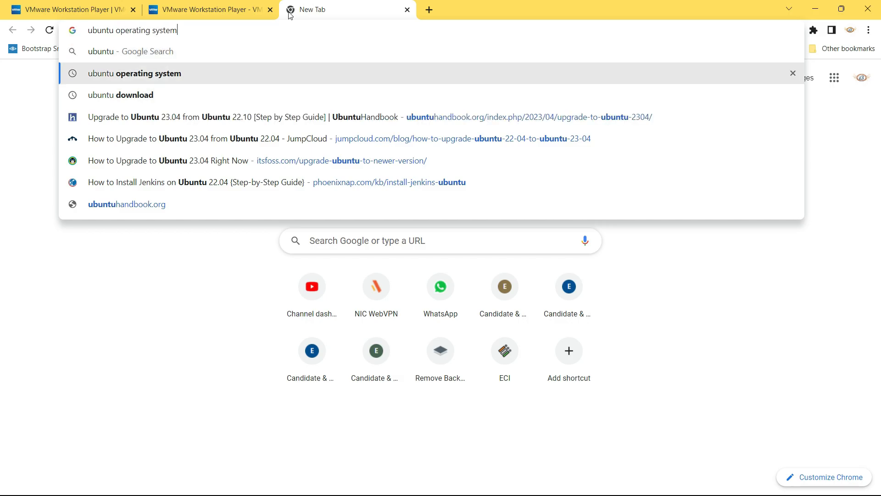
{"action": "key", "text": "Return"}
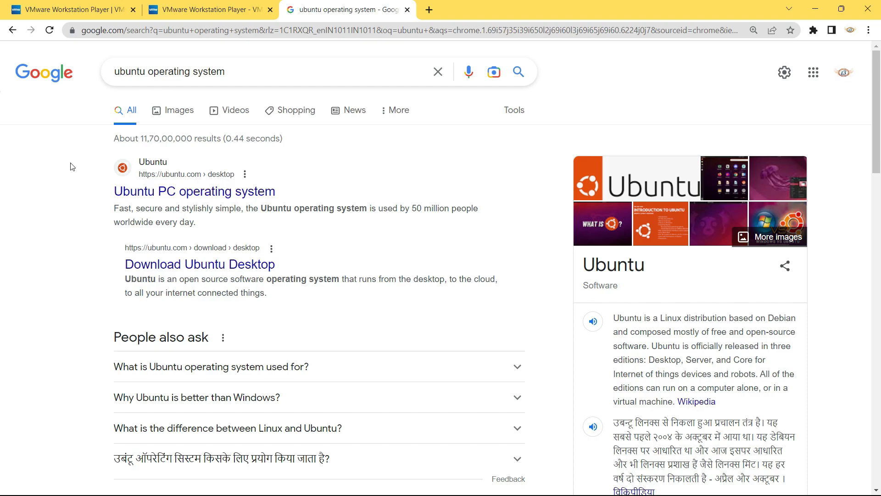
{"action": "left_click", "coordinate": [195, 195]}
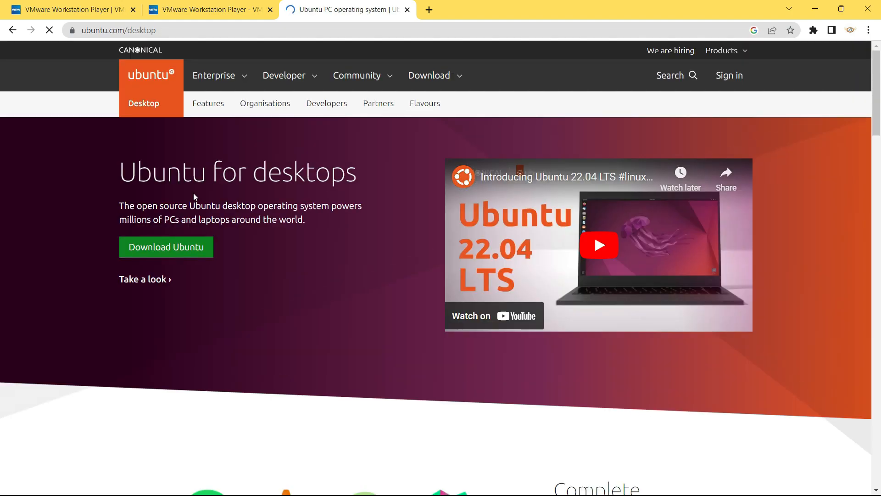
- Browse the Ubuntu desktop page, highlighting the Open source heading, then go to Download Ubuntu
{"action": "scroll", "coordinate": [194, 196], "scroll_direction": "down", "scroll_amount": 8}
{"action": "scroll", "coordinate": [194, 196], "scroll_direction": "down", "scroll_amount": 5}
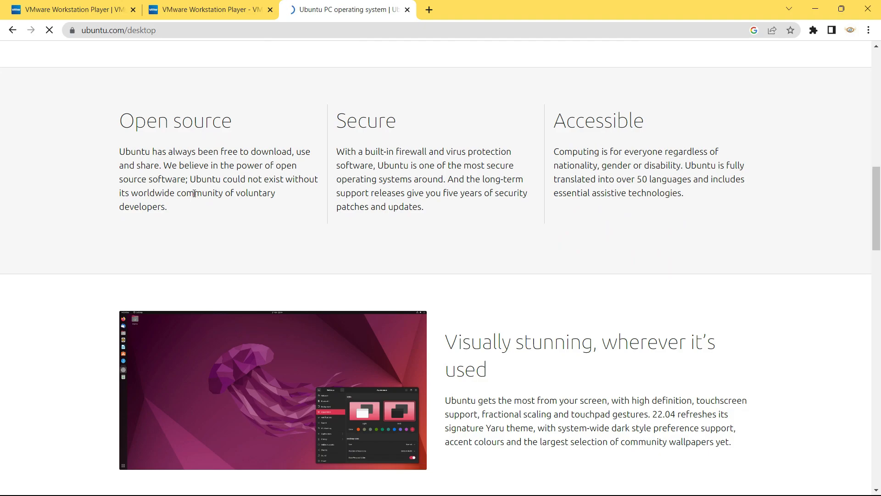
{"action": "left_click_drag", "start_coordinate": [119, 122], "coordinate": [238, 133]}
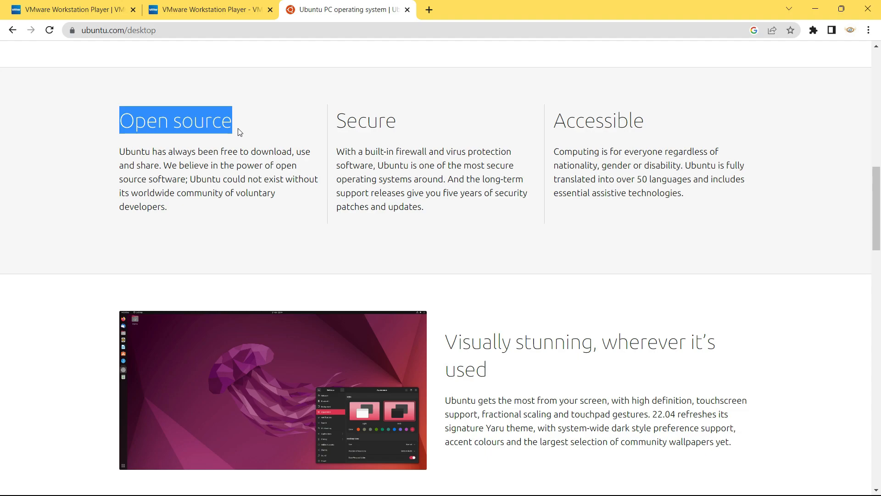
{"action": "scroll", "coordinate": [238, 133], "scroll_direction": "down", "scroll_amount": 10}
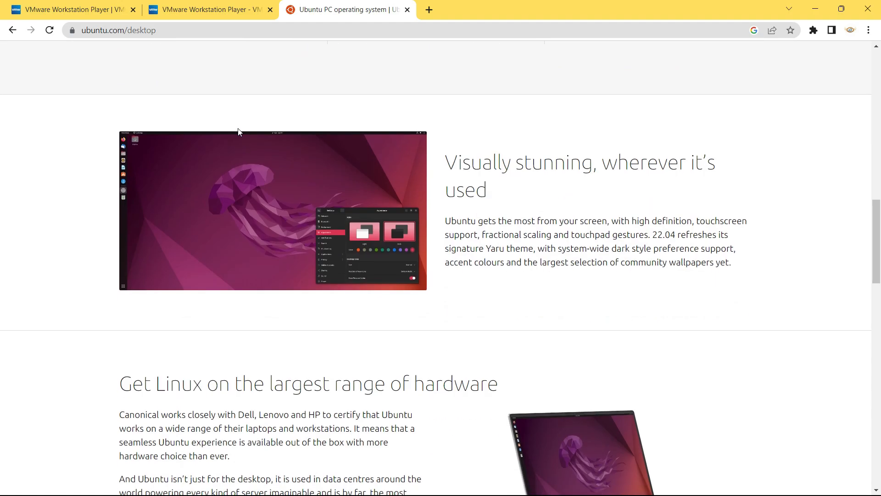
{"action": "scroll", "coordinate": [239, 132], "scroll_direction": "down", "scroll_amount": 5}
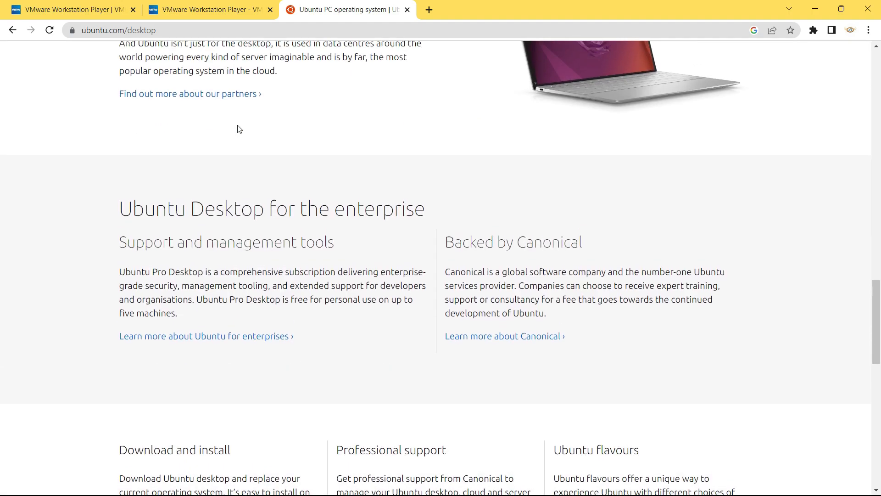
{"action": "scroll", "coordinate": [239, 132], "scroll_direction": "up", "scroll_amount": 20}
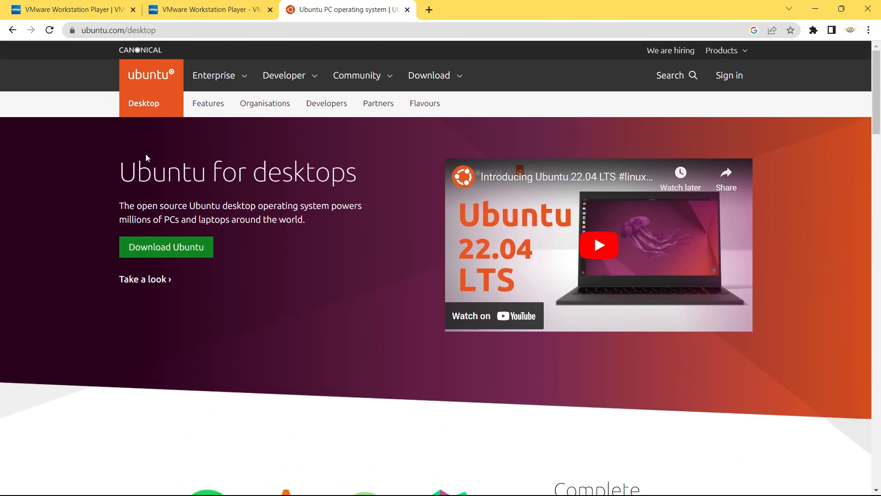
{"action": "left_click", "coordinate": [167, 257]}
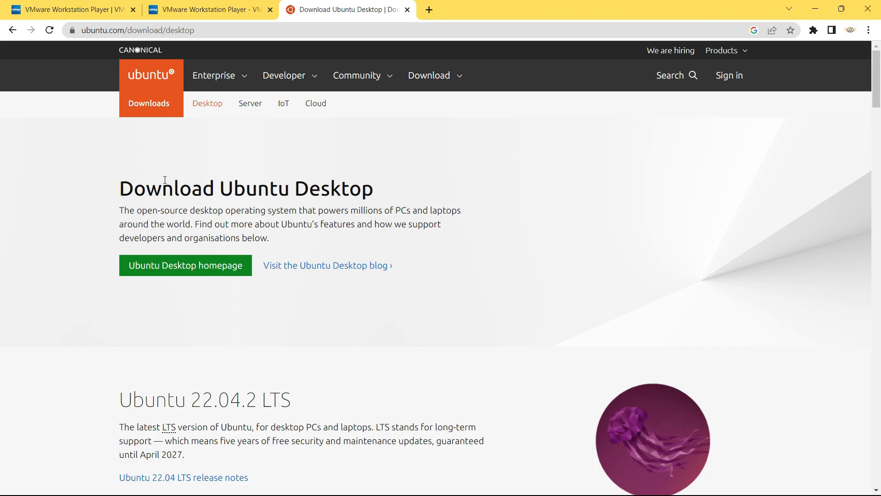
- Highlight Ubuntu 22.04.2 LTS's five years of updates and April 2027 end date, then scroll to 23.04
{"action": "scroll", "coordinate": [268, 189], "scroll_direction": "down", "scroll_amount": 5}
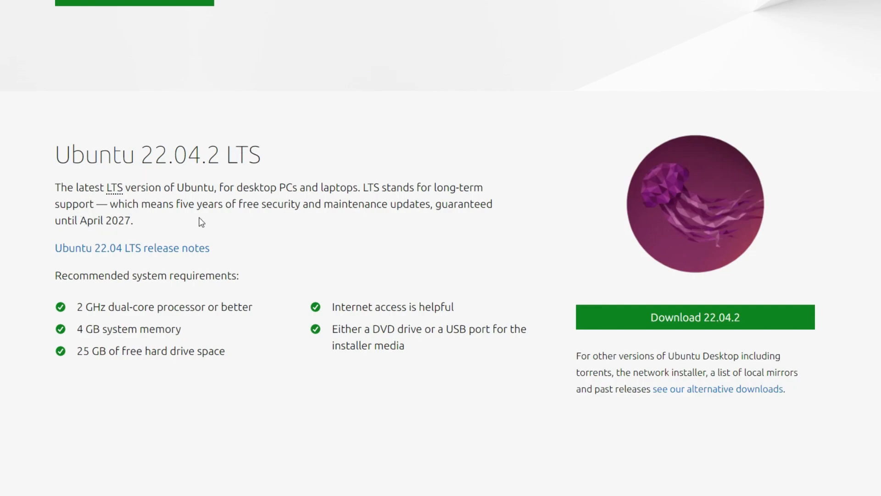
{"action": "left_click_drag", "start_coordinate": [218, 203], "coordinate": [494, 201]}
{"action": "left_click_drag", "start_coordinate": [80, 222], "coordinate": [130, 218]}
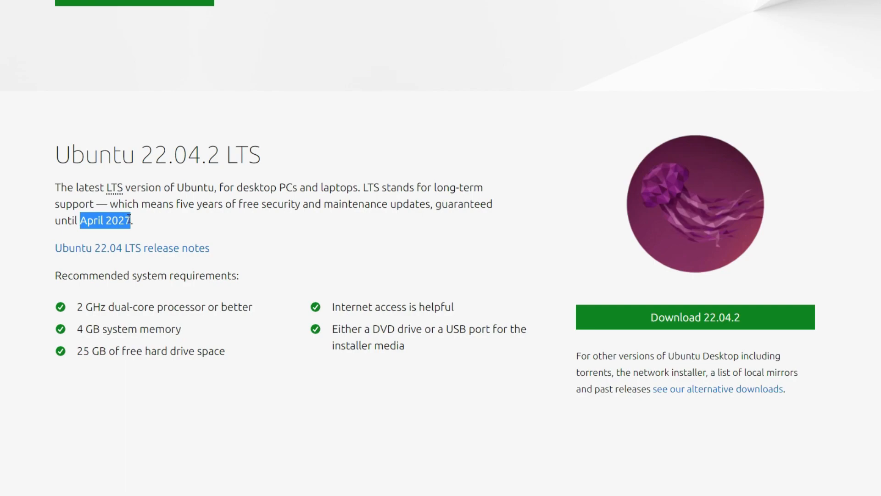
{"action": "scroll", "coordinate": [129, 220], "scroll_direction": "down", "scroll_amount": 6}
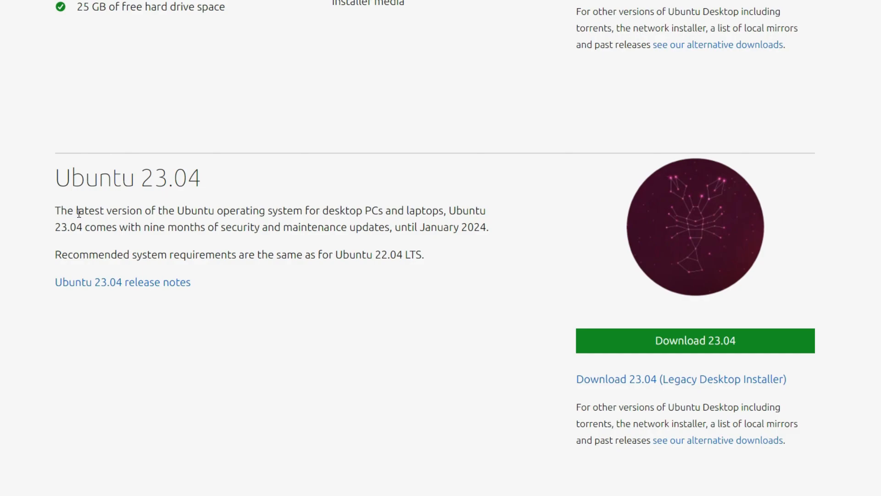
- Highlight the Ubuntu 23.04 description, its version number and the nine months of updates
{"action": "left_click_drag", "start_coordinate": [77, 212], "coordinate": [186, 212]}
{"action": "left_click_drag", "start_coordinate": [141, 182], "coordinate": [200, 189]}
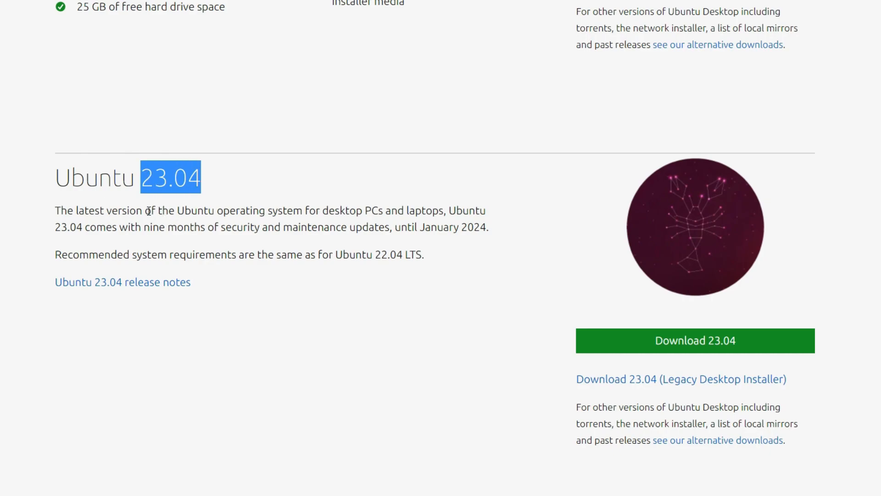
{"action": "left_click", "coordinate": [144, 227]}
{"action": "left_click_drag", "start_coordinate": [144, 228], "coordinate": [487, 225]}
{"action": "left_click", "coordinate": [421, 226]}
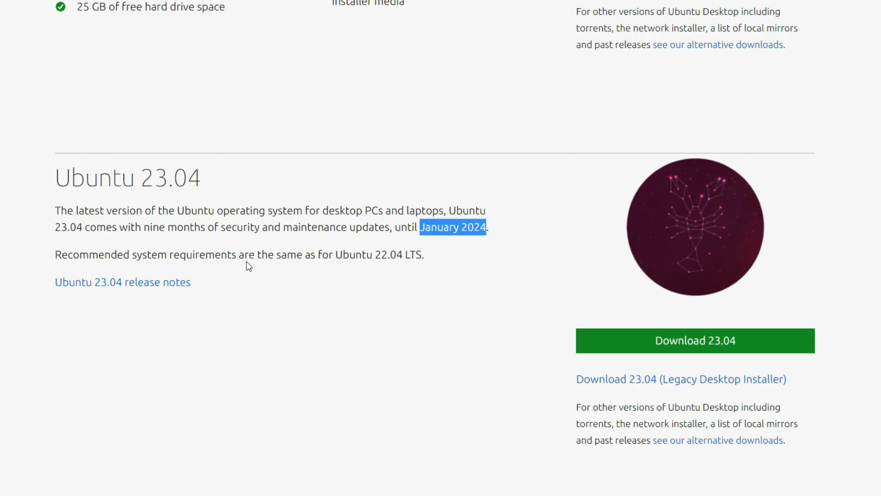
- Highlight the 2 GHz dual-core, Internet access and DVD drive or USB port requirements
{"action": "scroll", "coordinate": [248, 265], "scroll_direction": "up", "scroll_amount": 5}
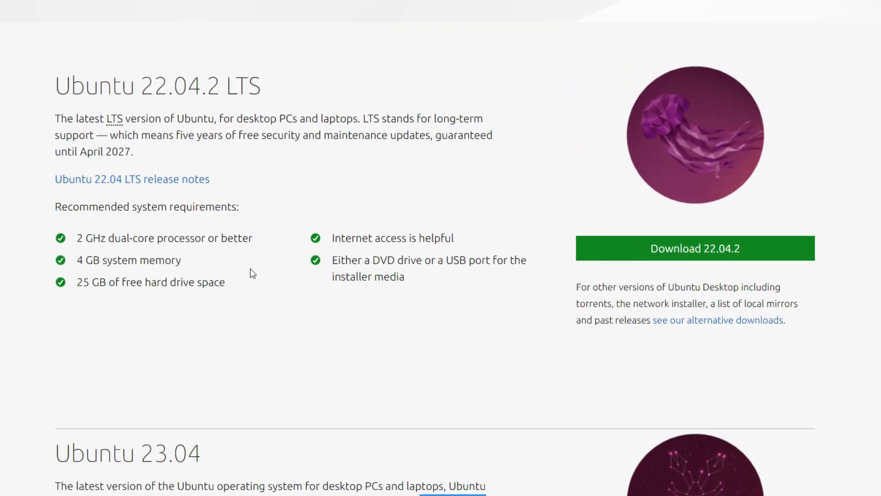
{"action": "left_click_drag", "start_coordinate": [78, 240], "coordinate": [176, 243]}
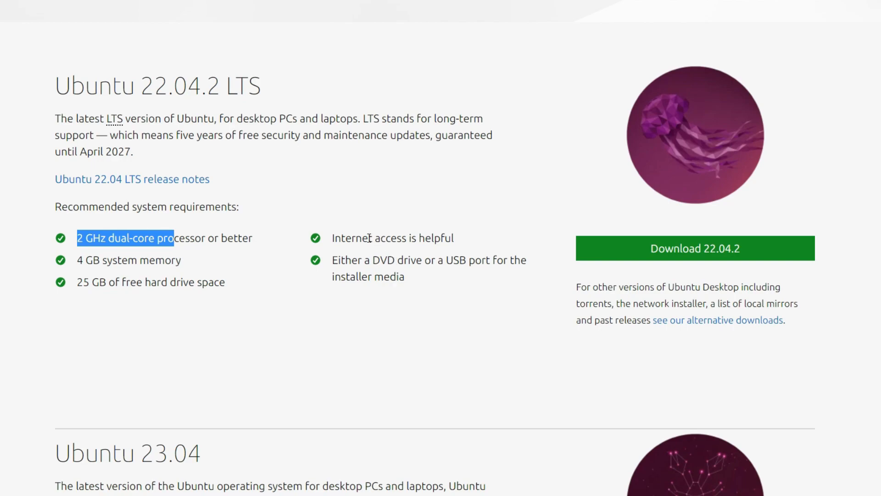
{"action": "left_click_drag", "start_coordinate": [345, 238], "coordinate": [412, 238]}
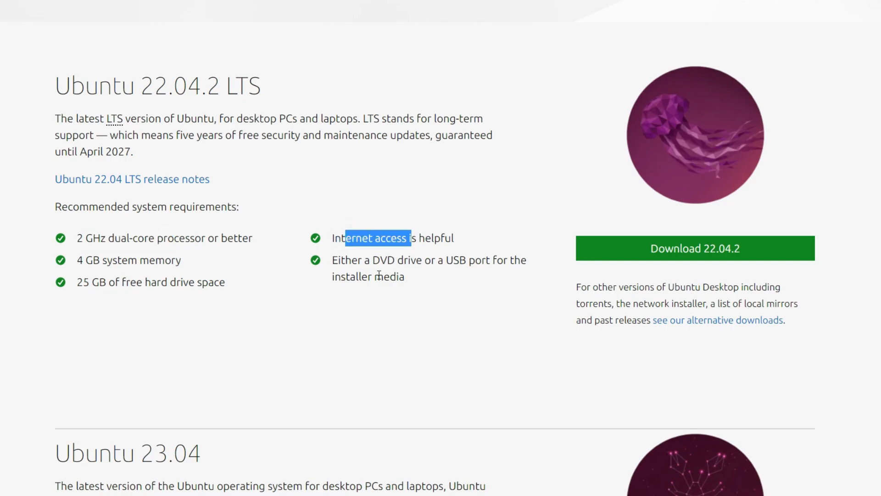
{"action": "left_click_drag", "start_coordinate": [346, 260], "coordinate": [495, 273]}
- Start downloading the Ubuntu 23.04 desktop ISO and hide the download bar
{"action": "scroll", "coordinate": [486, 356], "scroll_direction": "down", "scroll_amount": 9}
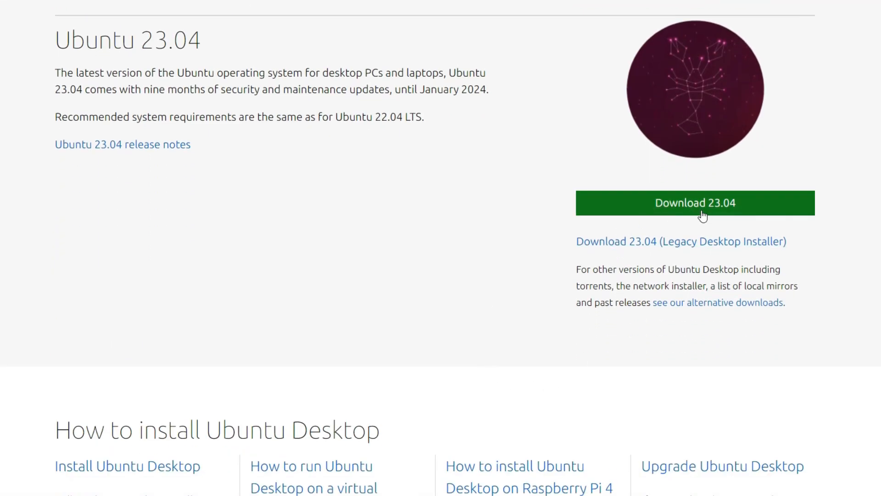
{"action": "left_click", "coordinate": [710, 211]}
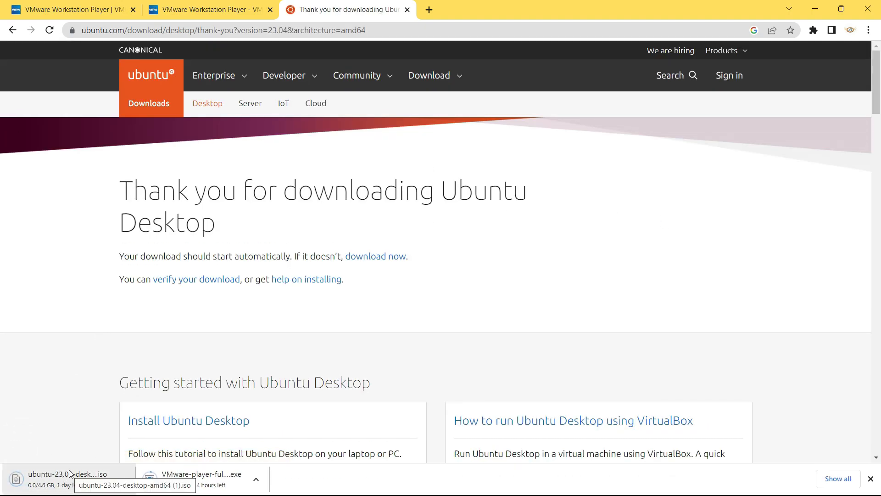
{"action": "left_click", "coordinate": [871, 479]}
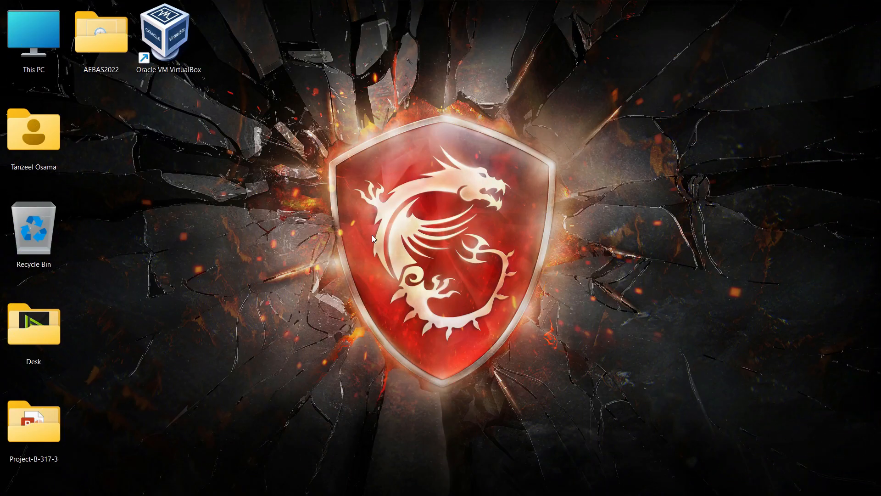
- Run the VMware-player installer from This PC's Downloads folder and minimize Explorer
{"action": "left_click", "coordinate": [36, 51]}
{"action": "double_click", "coordinate": [35, 51]}
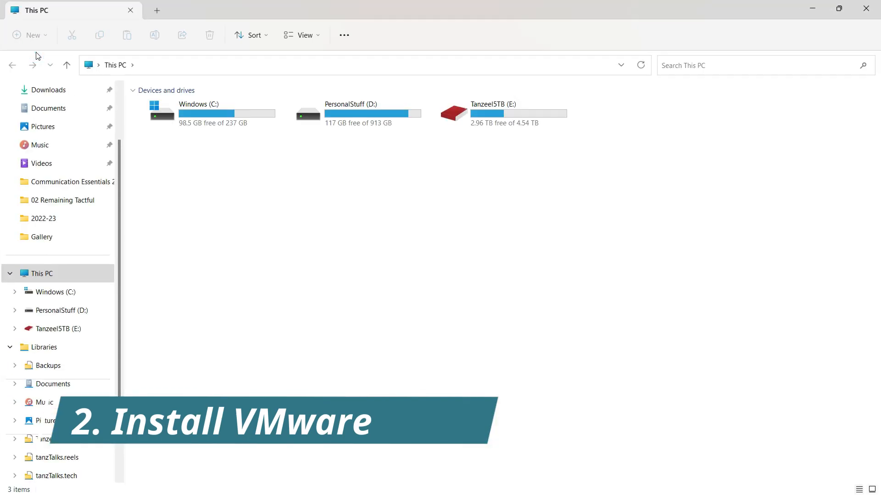
{"action": "left_click", "coordinate": [46, 91]}
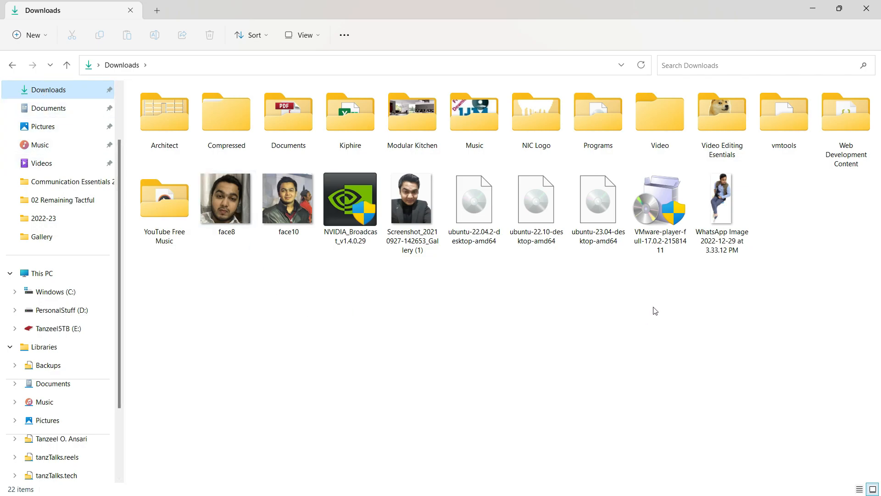
{"action": "mouse_move", "coordinate": [668, 244]}
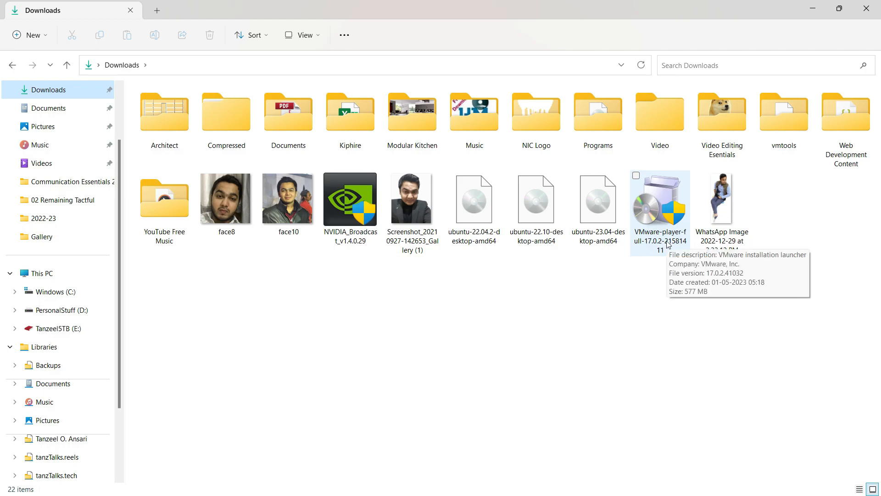
{"action": "double_click", "coordinate": [668, 244]}
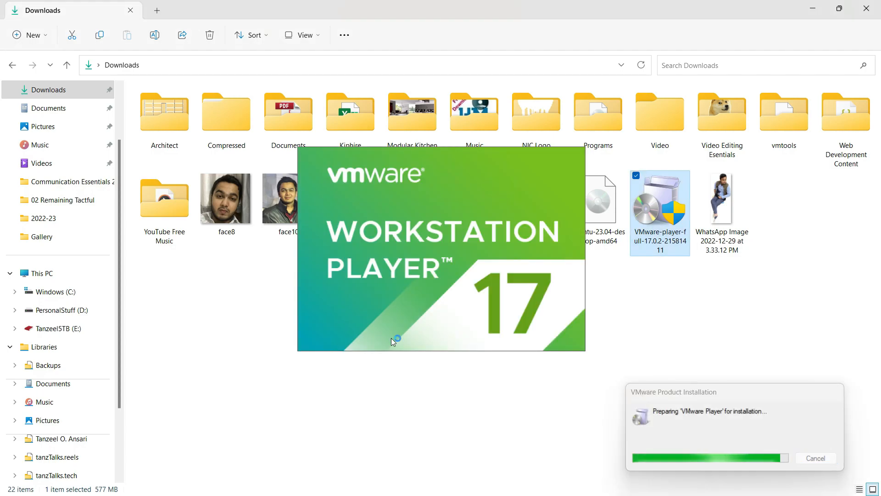
{"action": "left_click", "coordinate": [812, 10]}
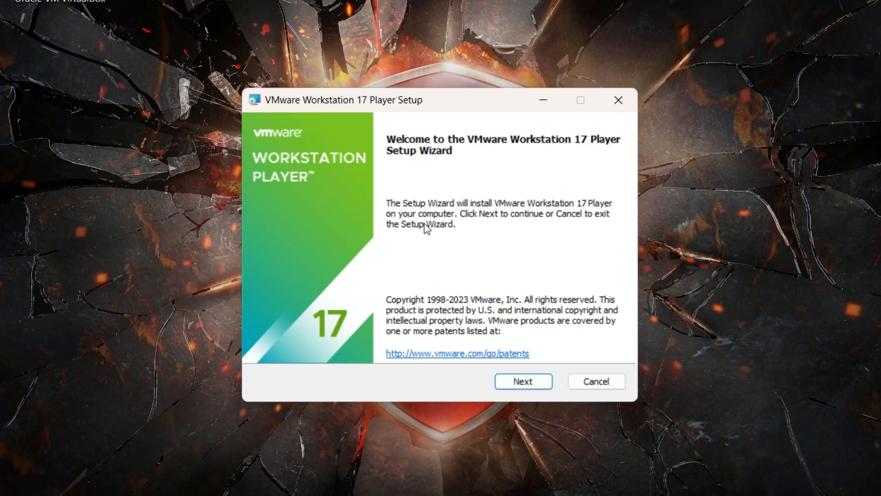
- Accept the licence agreement and keep the default install location and features
{"action": "left_click", "coordinate": [520, 386]}
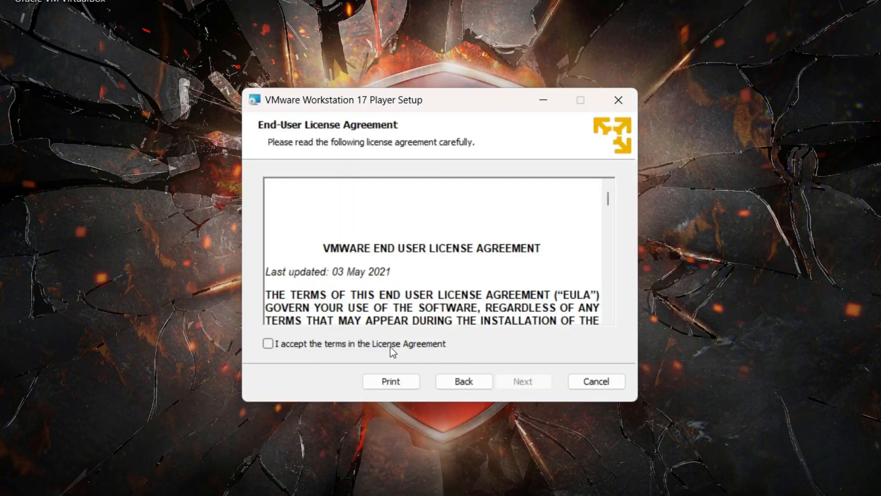
{"action": "left_click", "coordinate": [311, 348]}
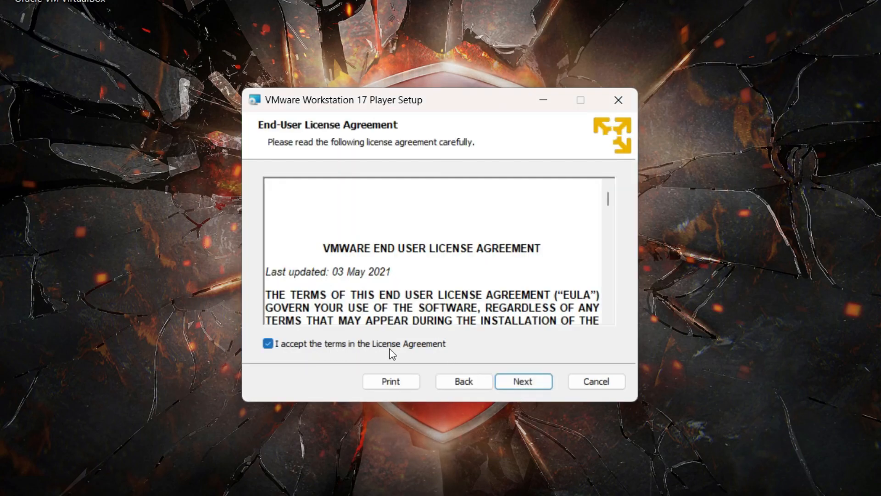
{"action": "left_click", "coordinate": [523, 385]}
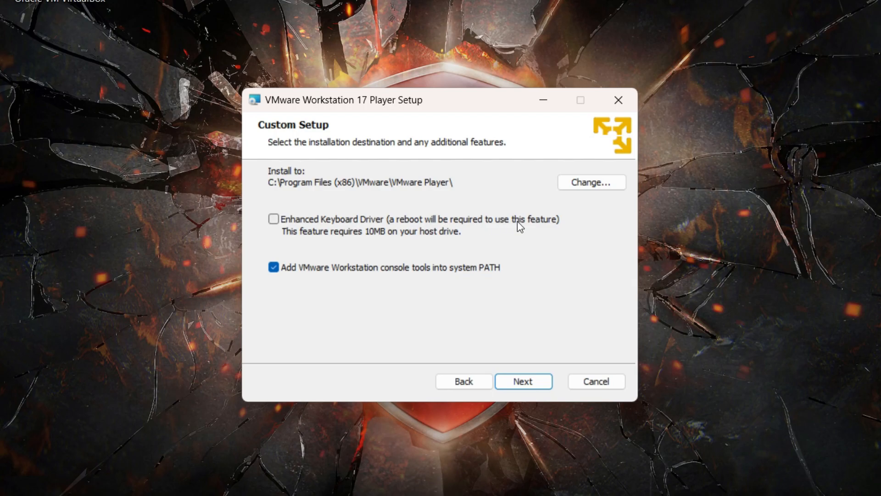
{"action": "left_click", "coordinate": [524, 383]}
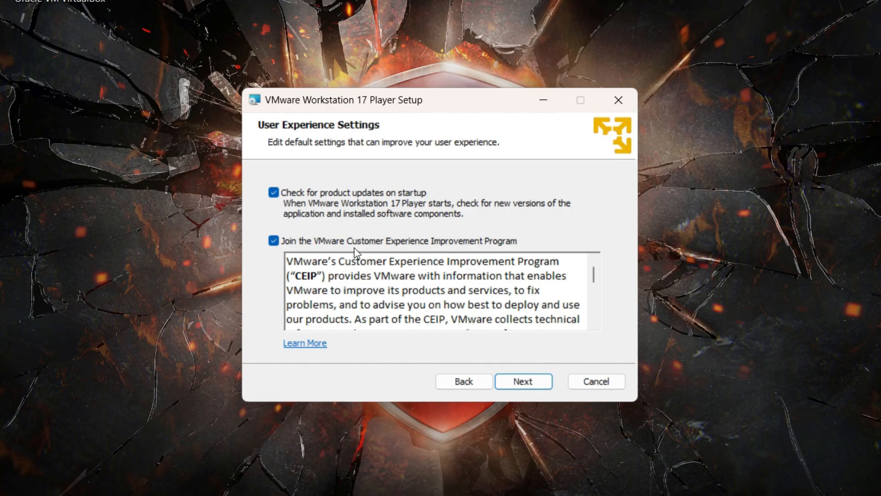
- Opt out of the CEIP, keep both shortcuts, install, and finish the wizard
{"action": "left_click", "coordinate": [273, 241]}
{"action": "left_click", "coordinate": [513, 380]}
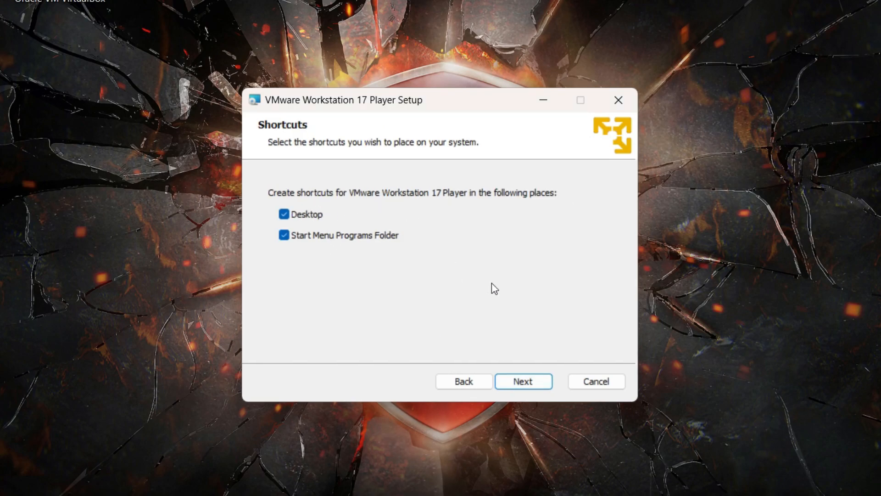
{"action": "left_click", "coordinate": [519, 387]}
{"action": "left_click", "coordinate": [535, 387]}
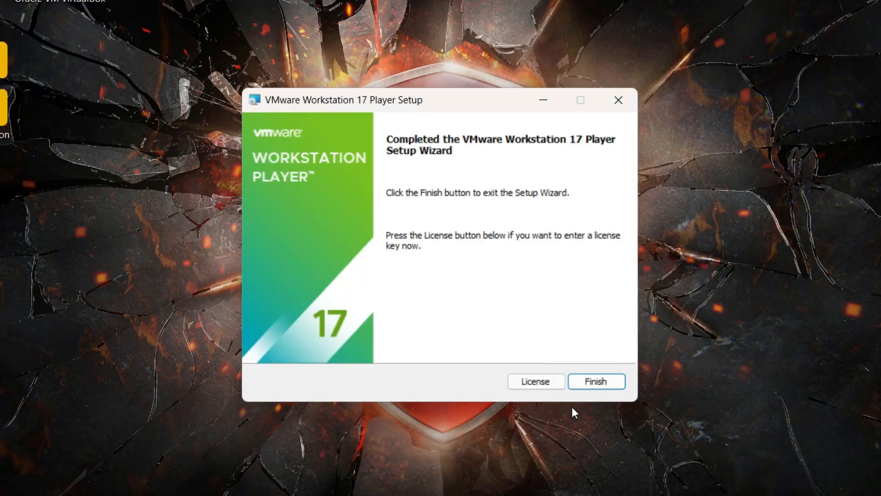
{"action": "left_click", "coordinate": [608, 387]}
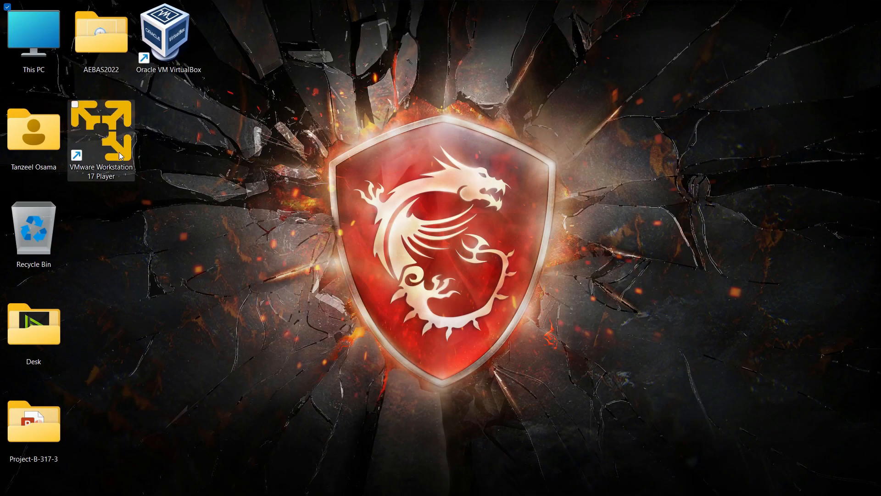
- Launch Workstation 17 Player for free non-commercial use and center its window
{"action": "left_click", "coordinate": [102, 128]}
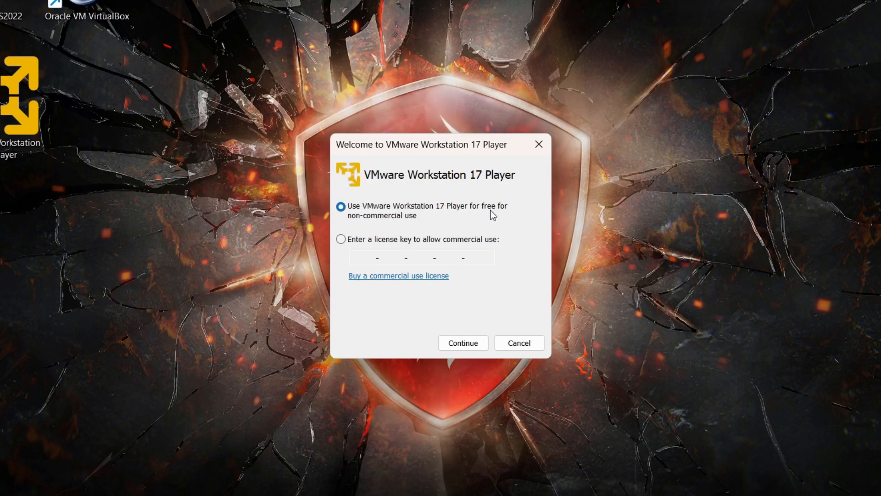
{"action": "left_click", "coordinate": [460, 346]}
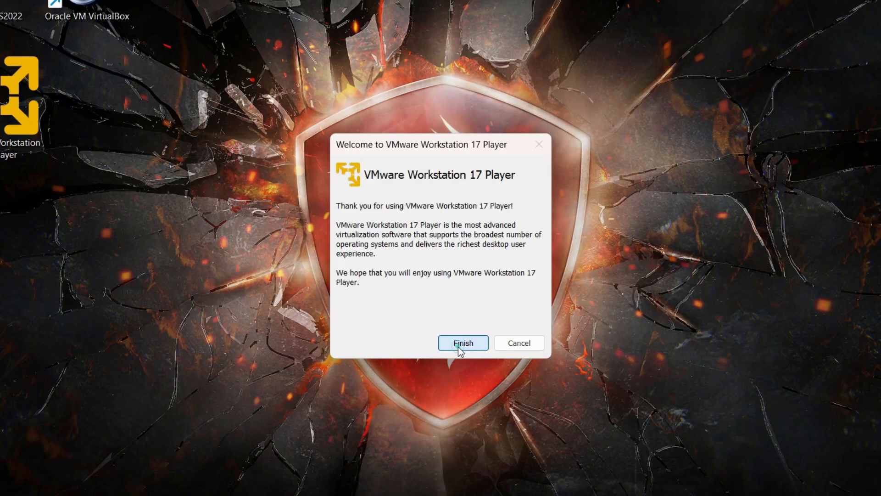
{"action": "left_click", "coordinate": [459, 347]}
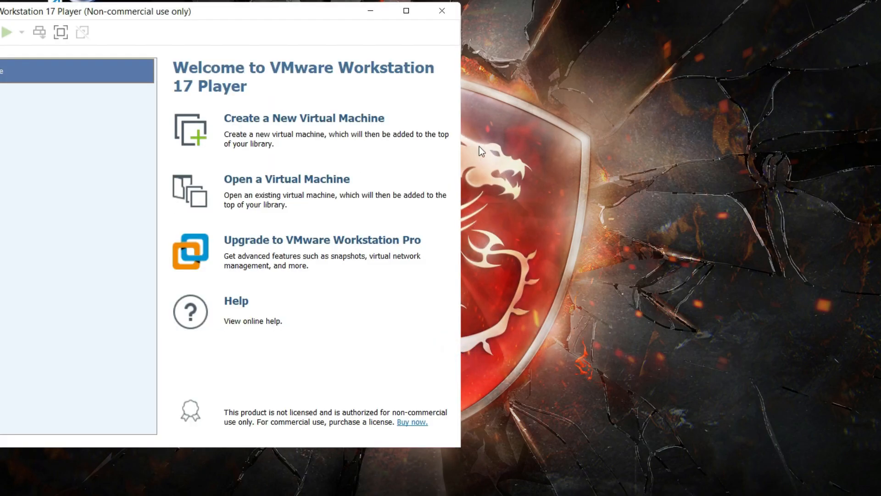
{"action": "left_click_drag", "start_coordinate": [286, 20], "coordinate": [523, 30]}
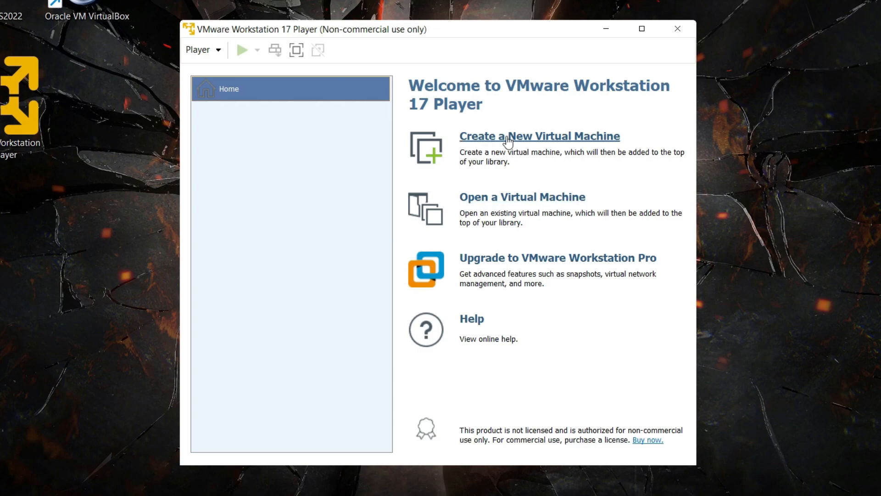
- Start a new virtual machine set to install the operating system later
{"action": "left_click", "coordinate": [526, 141]}
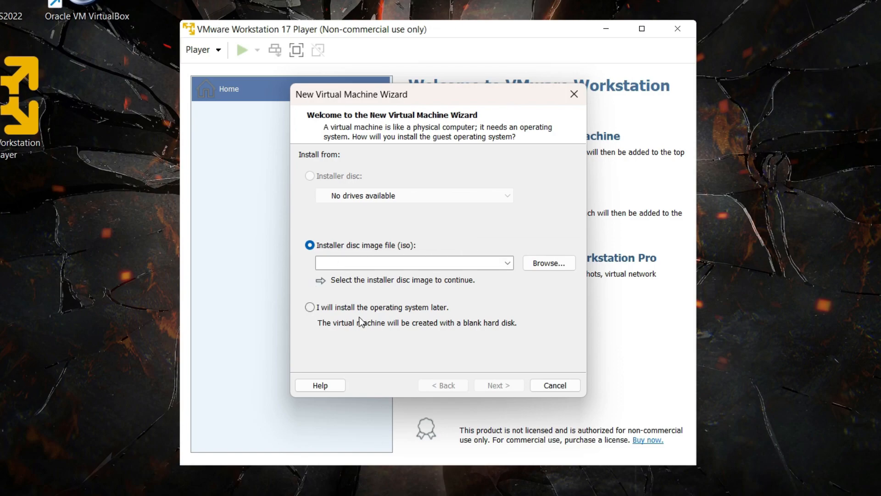
{"action": "left_click", "coordinate": [344, 311]}
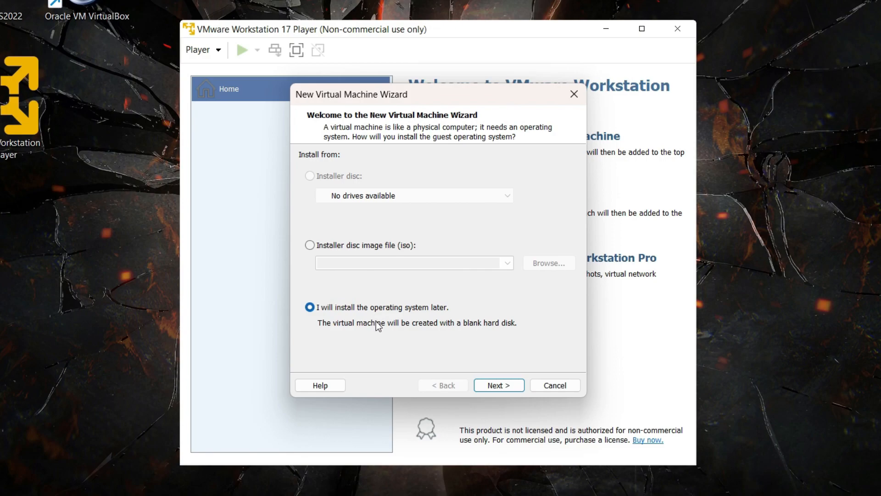
{"action": "left_click", "coordinate": [506, 390]}
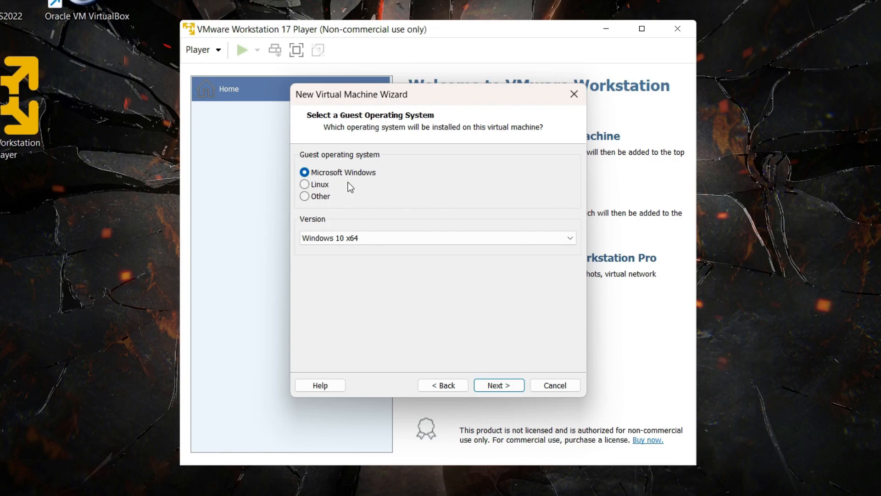
- Choose Linux, version Ubuntu 64-bit, as the guest operating system
{"action": "left_click", "coordinate": [324, 188]}
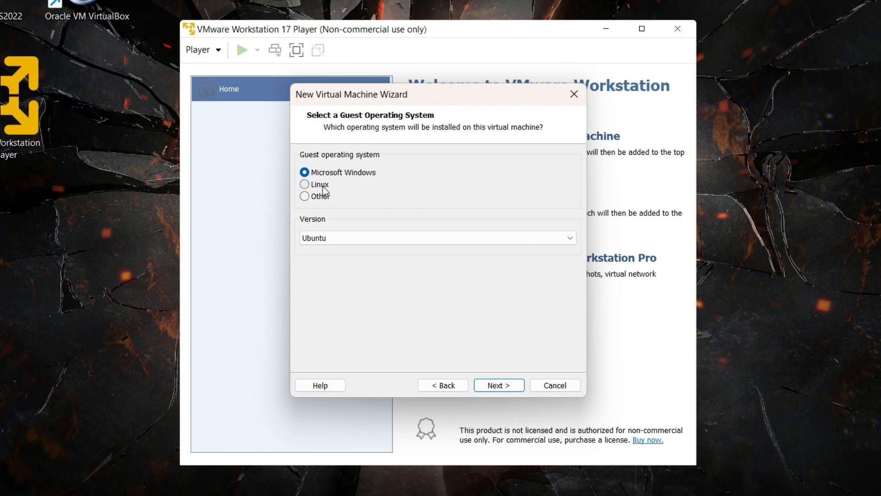
{"action": "left_click", "coordinate": [366, 241]}
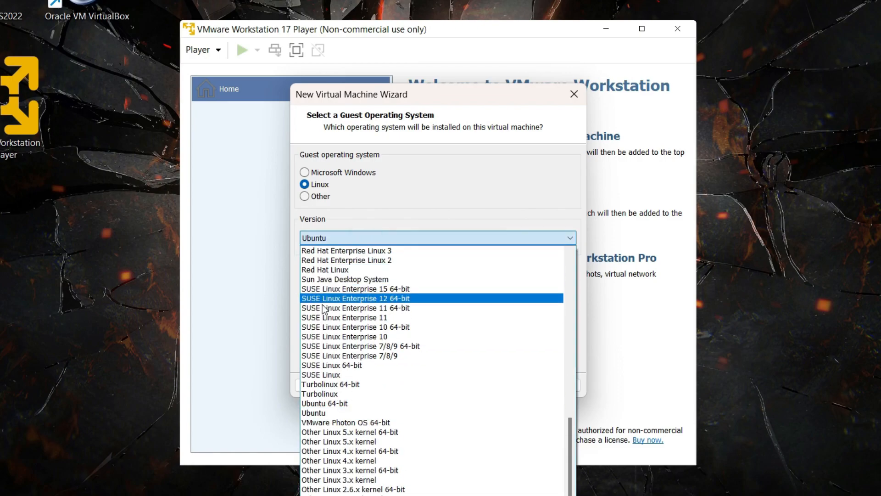
{"action": "left_click", "coordinate": [312, 404]}
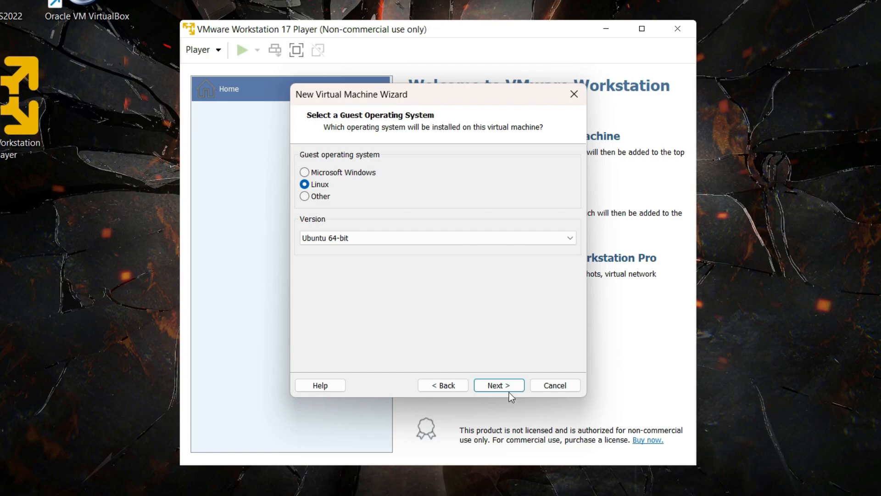
{"action": "left_click", "coordinate": [493, 388]}
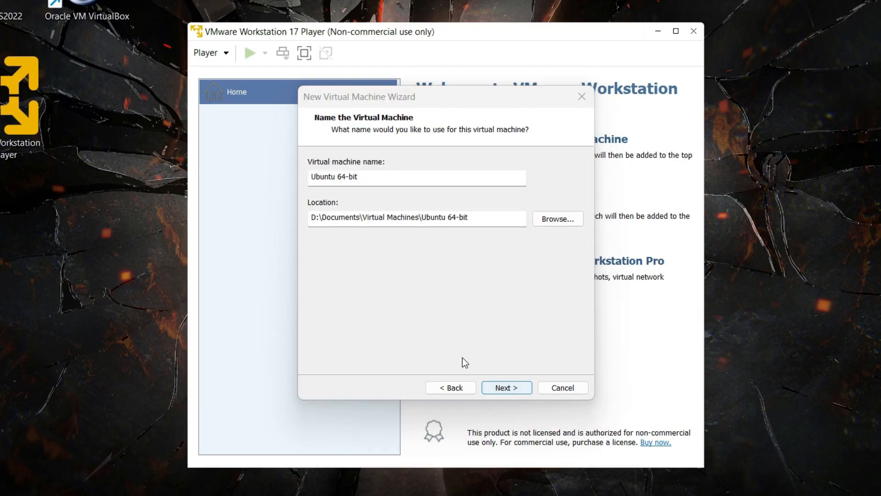
- Rename the virtual machine, replacing '64-bit' with '-23.04'
{"action": "left_click", "coordinate": [388, 178]}
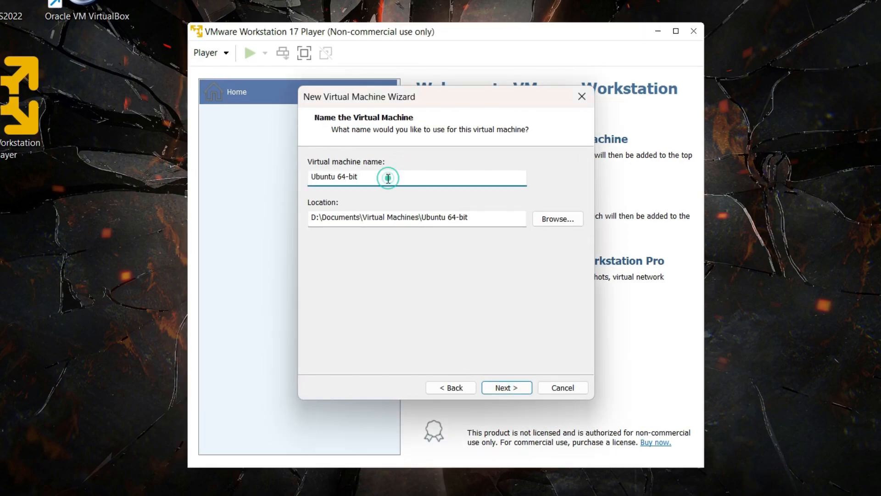
{"action": "double_click", "coordinate": [389, 178]}
{"action": "left_click", "coordinate": [375, 179]}
{"action": "left_click_drag", "start_coordinate": [390, 178], "coordinate": [335, 179]}
{"action": "type", "text": "-23.04"}
- Inspect the storage location (drive D:, Documents, Virtual Machines) and move on to disk capacity
{"action": "left_click_drag", "start_coordinate": [359, 219], "coordinate": [417, 215]}
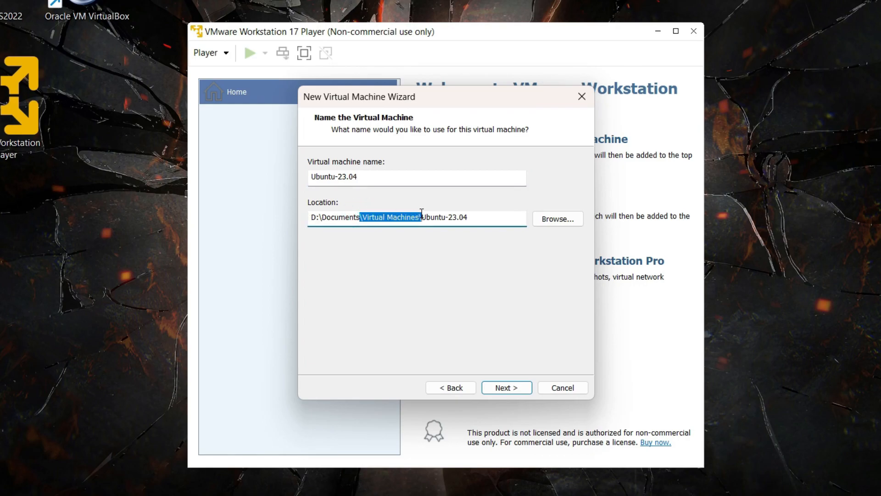
{"action": "left_click_drag", "start_coordinate": [319, 218], "coordinate": [363, 219]}
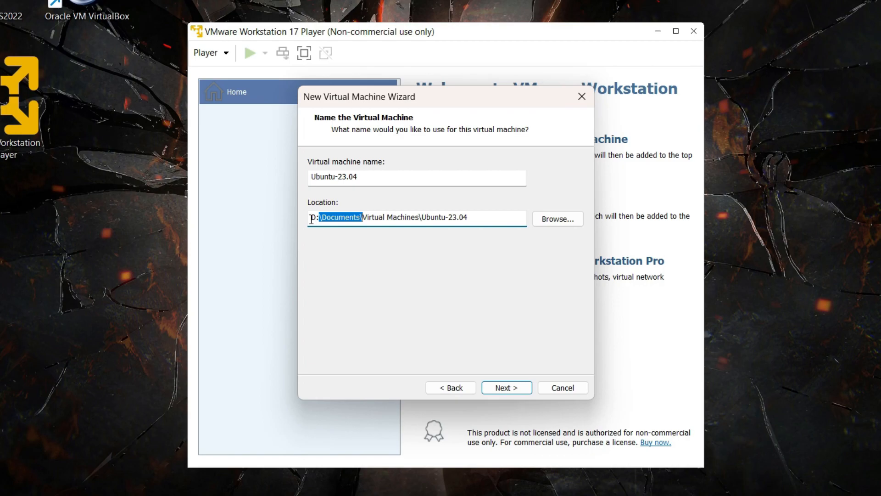
{"action": "left_click_drag", "start_coordinate": [309, 217], "coordinate": [320, 219]}
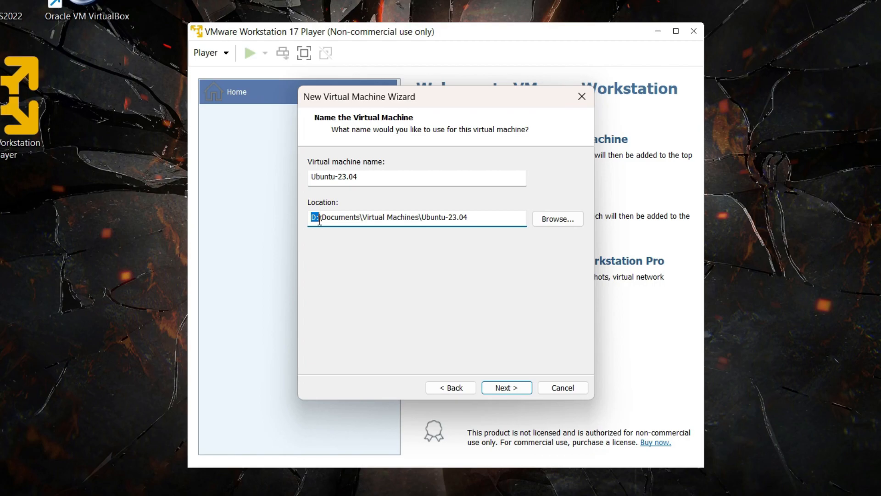
{"action": "left_click", "coordinate": [507, 387]}
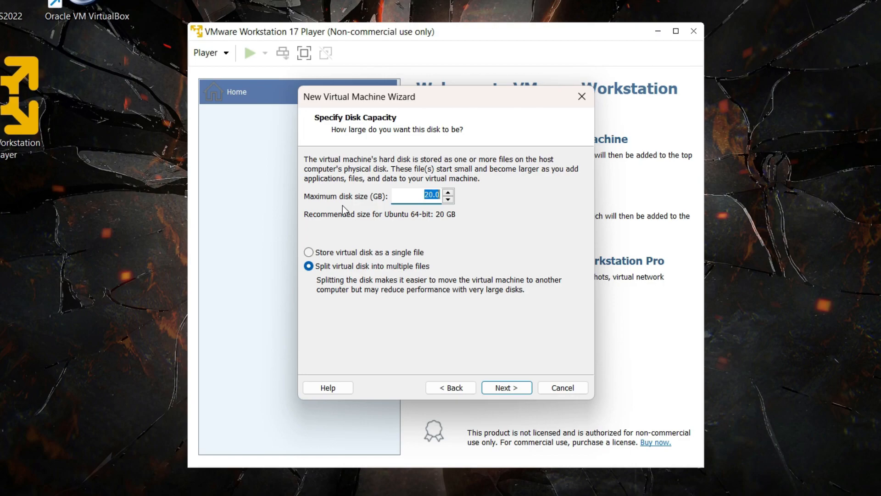
- Change the maximum disk size from 20 to 50 GB and advance to the Ready to Create summary
{"action": "left_click_drag", "start_coordinate": [413, 195], "coordinate": [433, 196]}
{"action": "type", "text": "50"}
{"action": "left_click", "coordinate": [506, 389]}
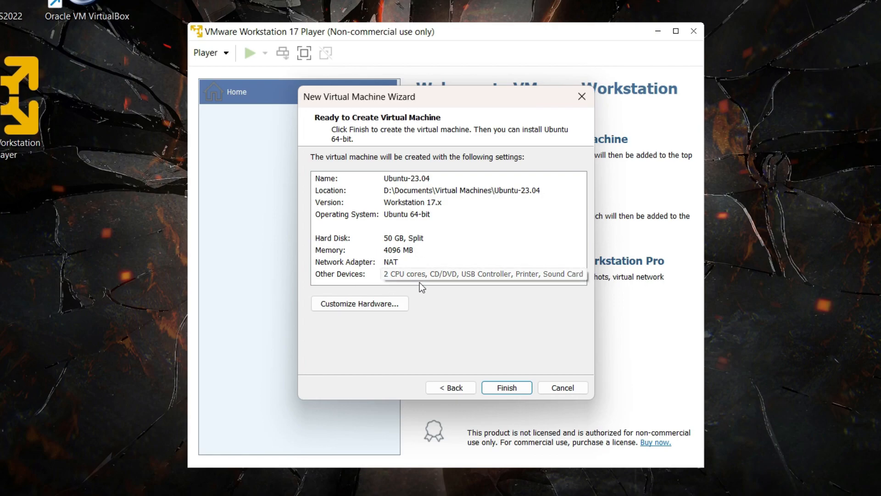
- In Customize Hardware, set the VM's memory to 6144 MB
{"action": "left_click", "coordinate": [358, 309]}
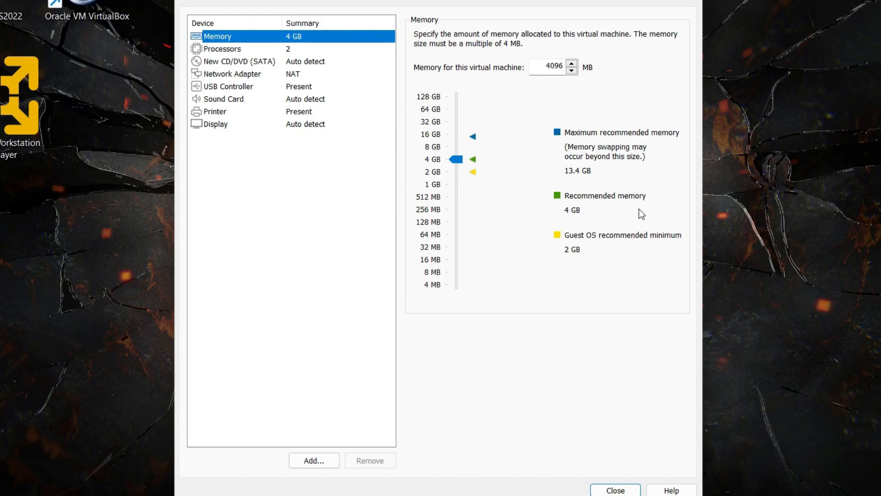
{"action": "left_click_drag", "start_coordinate": [458, 162], "coordinate": [459, 159]}
{"action": "double_click", "coordinate": [560, 65]}
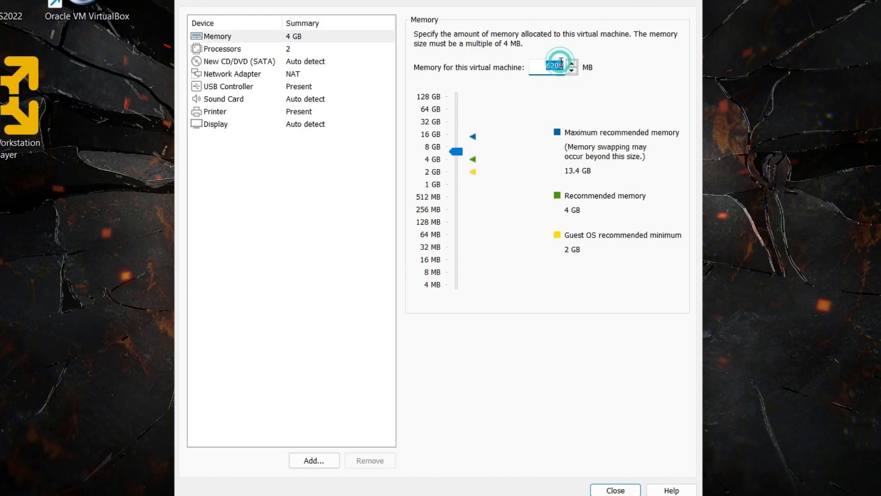
{"action": "type", "text": "61"}
{"action": "type", "text": "44"}
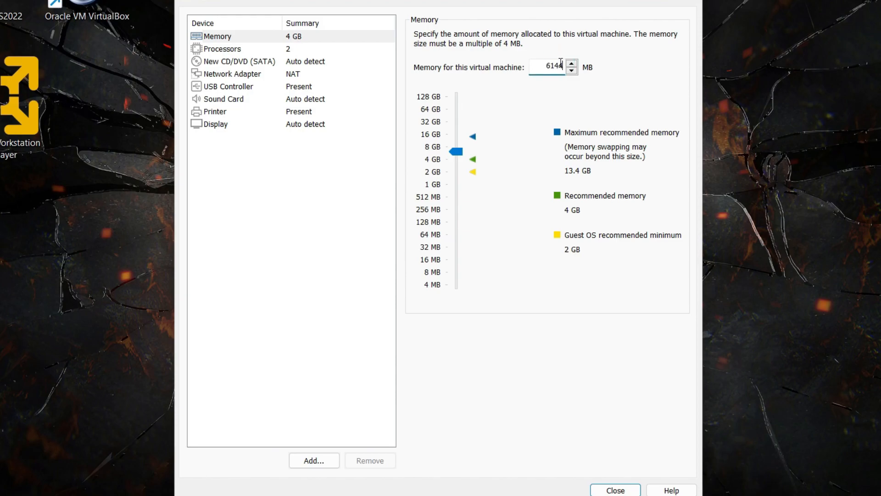
{"action": "left_click", "coordinate": [526, 315]}
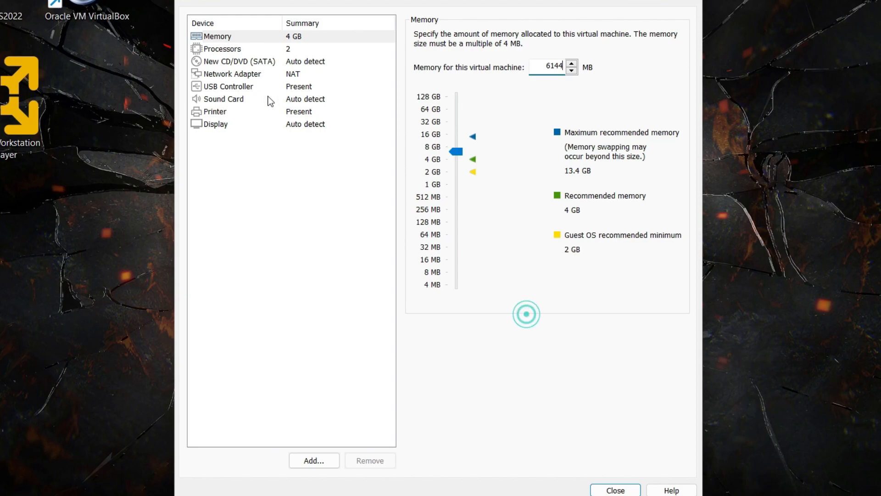
- Set the number of processor cores to 4
{"action": "left_click", "coordinate": [321, 50]}
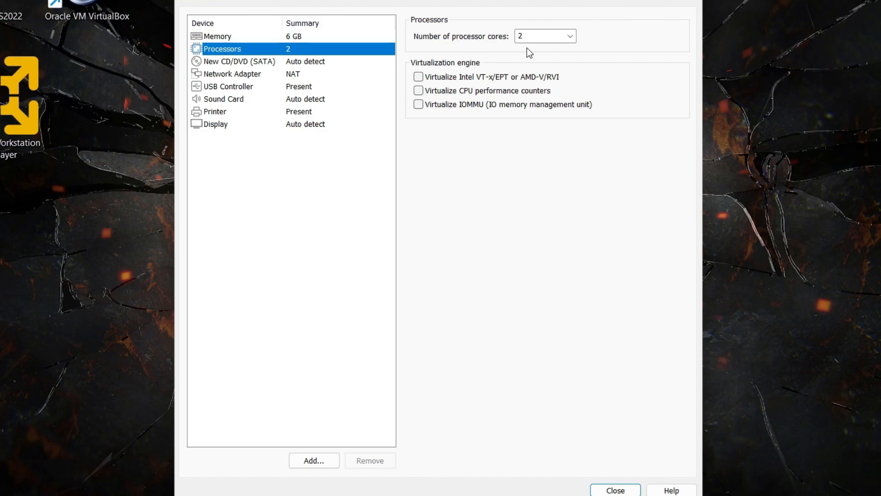
{"action": "left_click", "coordinate": [569, 36]}
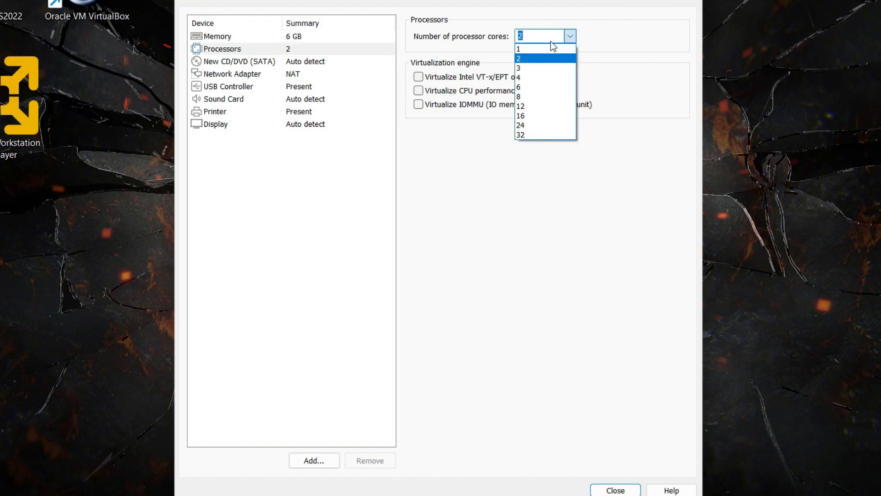
{"action": "left_click", "coordinate": [541, 76]}
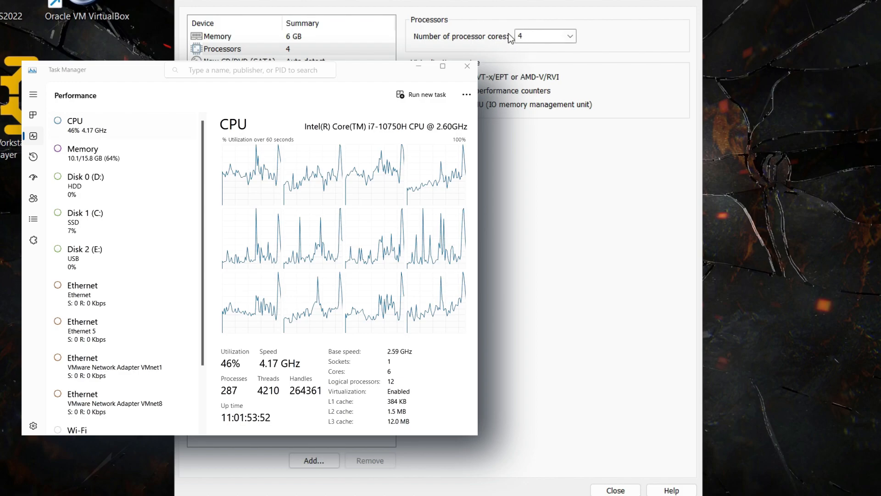
{"action": "left_click", "coordinate": [572, 37]}
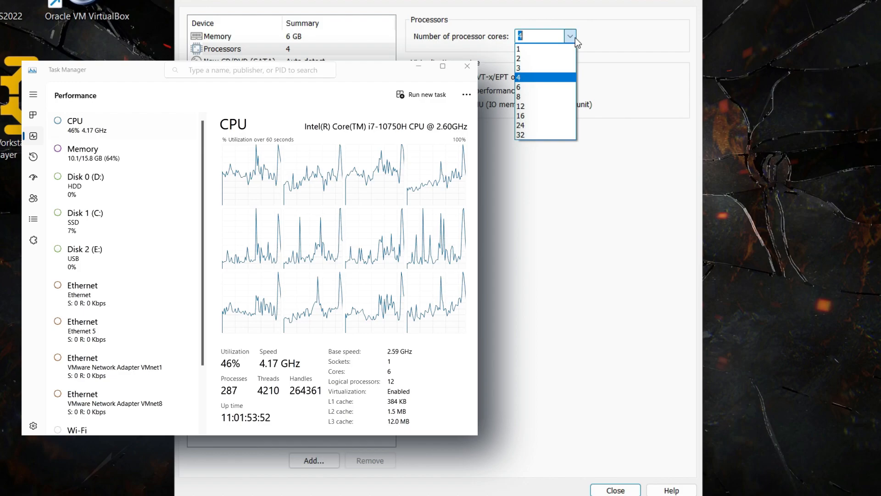
{"action": "left_click", "coordinate": [575, 37]}
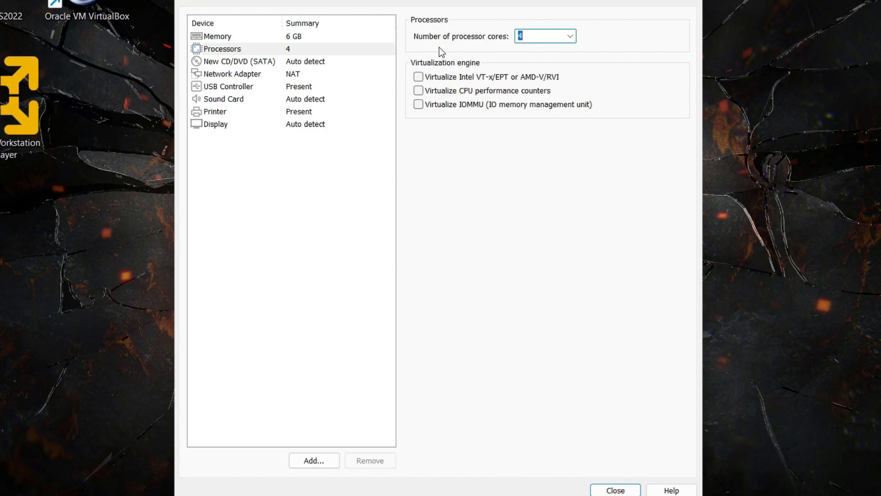
{"action": "left_click", "coordinate": [334, 62]}
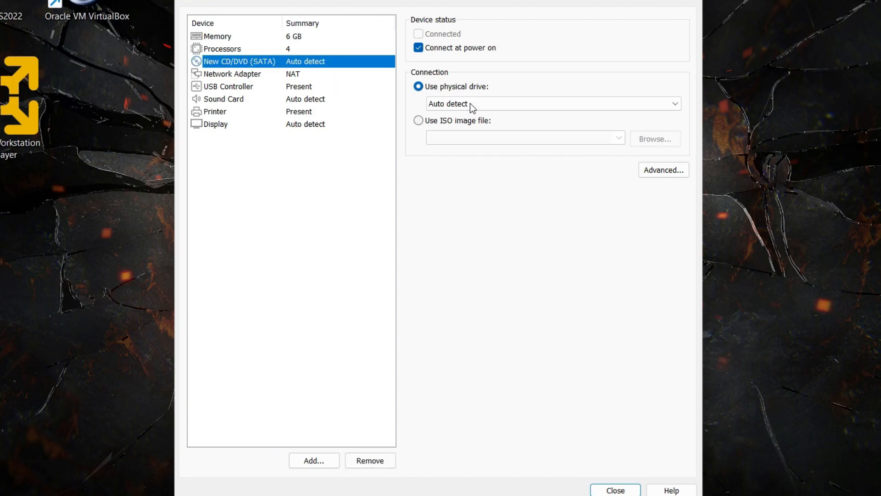
- Point the CD/DVD drive at the ISO image D:\Downloads\ubuntu-23.04-desktop-amd64.iso
{"action": "left_click", "coordinate": [449, 122]}
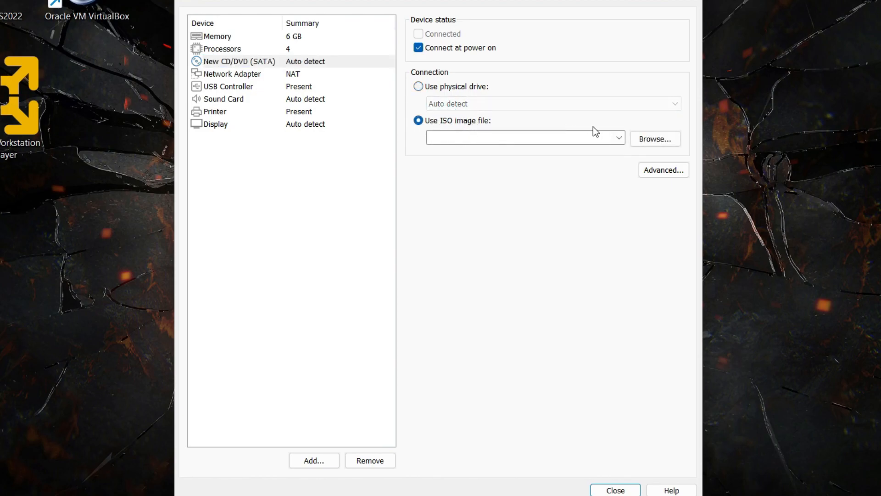
{"action": "left_click", "coordinate": [654, 144]}
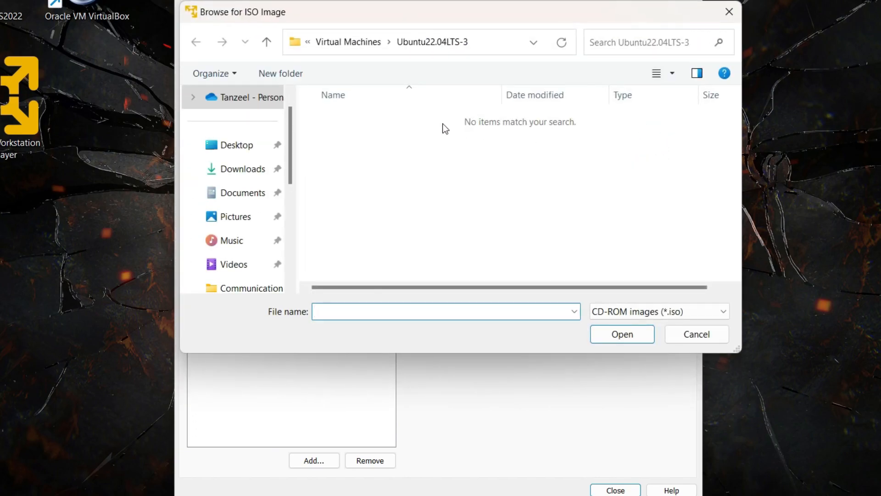
{"action": "left_click", "coordinate": [245, 169]}
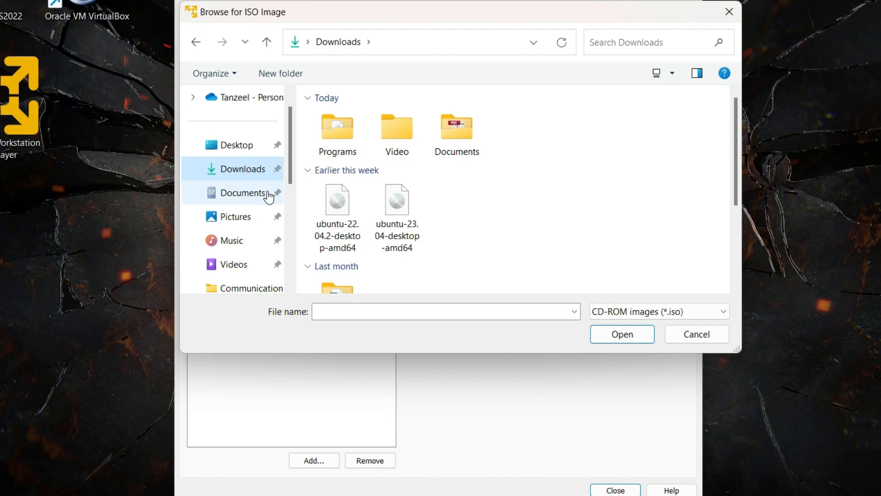
{"action": "left_click", "coordinate": [401, 226]}
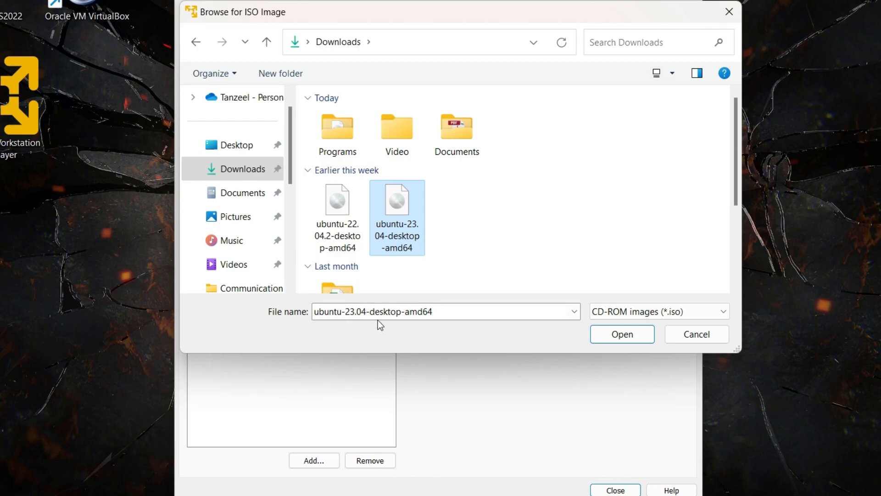
{"action": "left_click", "coordinate": [622, 335]}
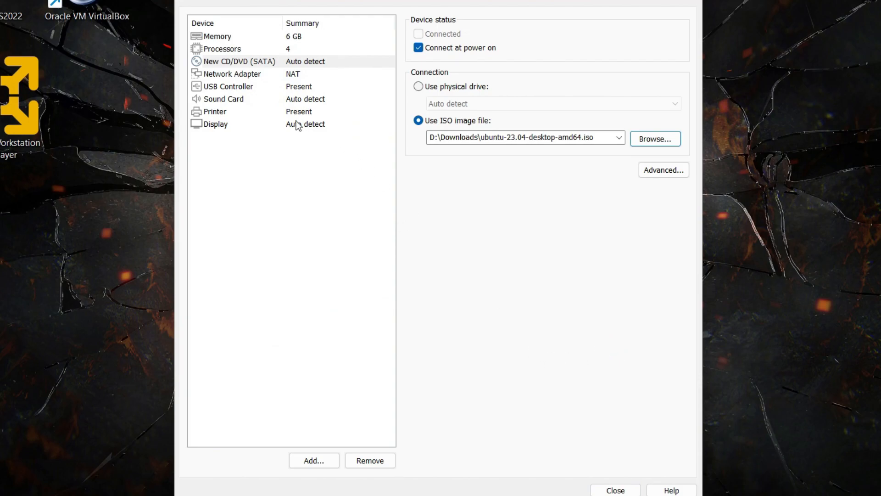
- Review the Network Adapter, USB Controller, Sound Card, Printer and Display settings, then close hardware settings
{"action": "left_click", "coordinate": [233, 74]}
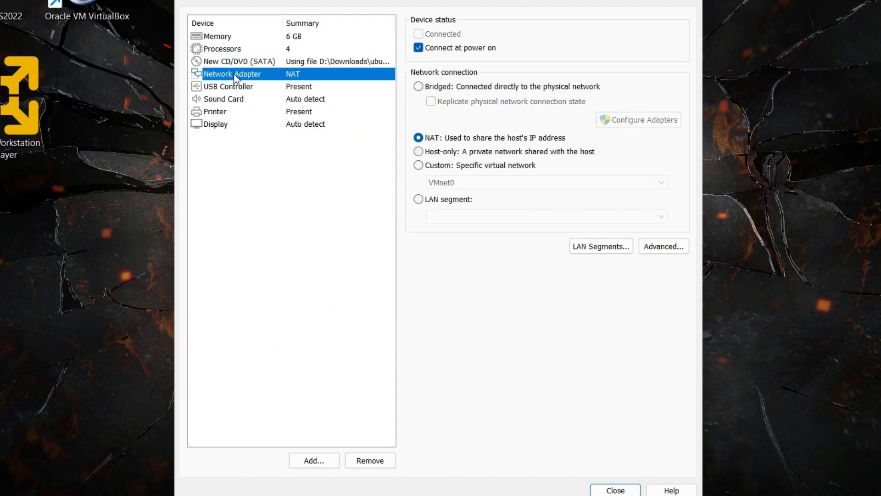
{"action": "left_click", "coordinate": [234, 89]}
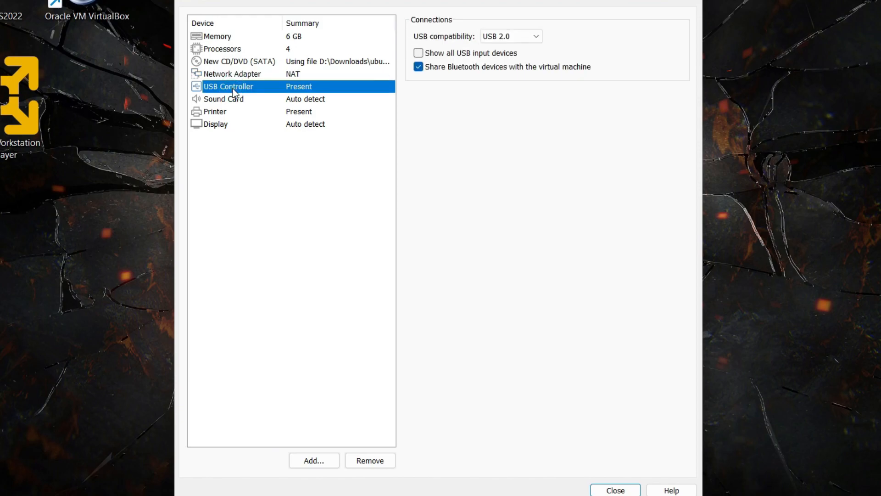
{"action": "left_click", "coordinate": [219, 101]}
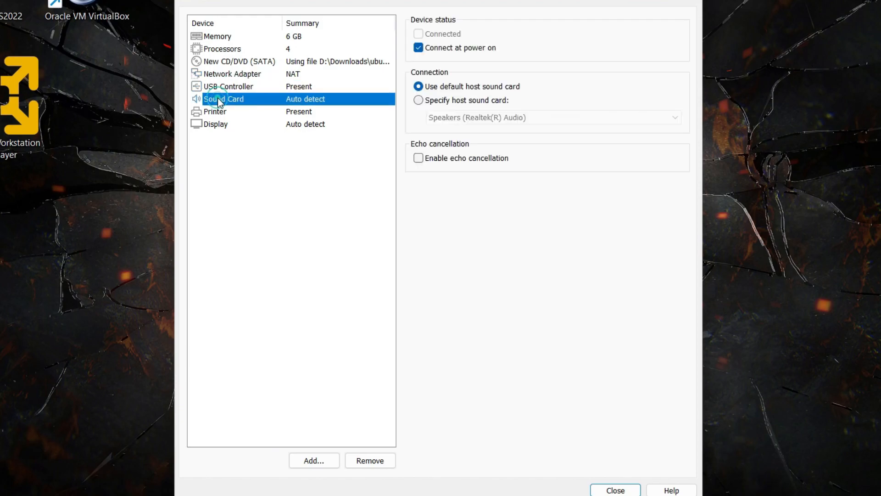
{"action": "left_click", "coordinate": [212, 111]}
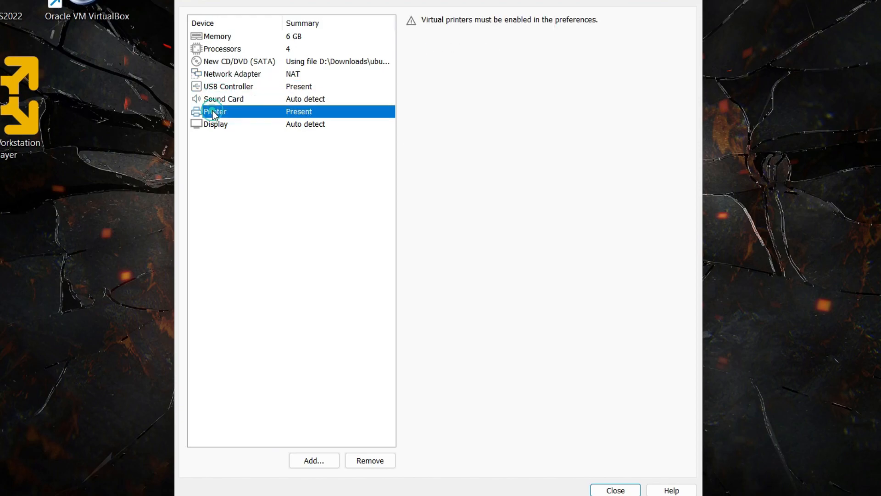
{"action": "left_click", "coordinate": [216, 124]}
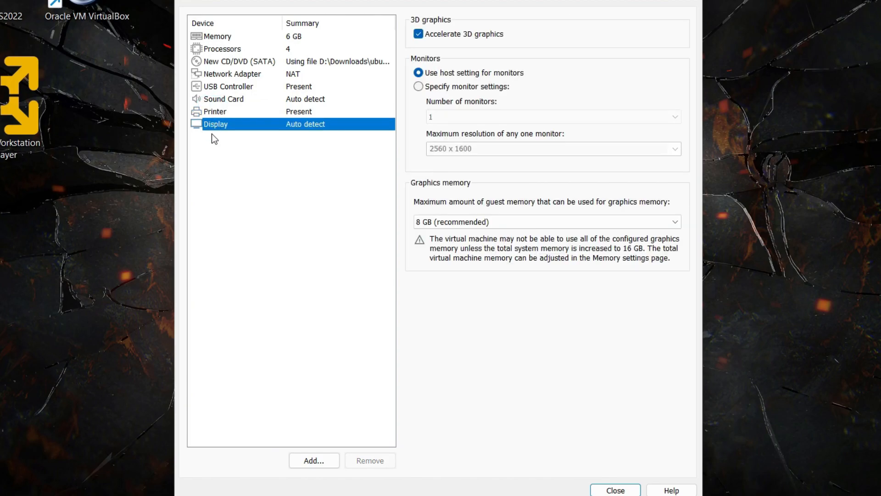
{"action": "left_click", "coordinate": [616, 490]}
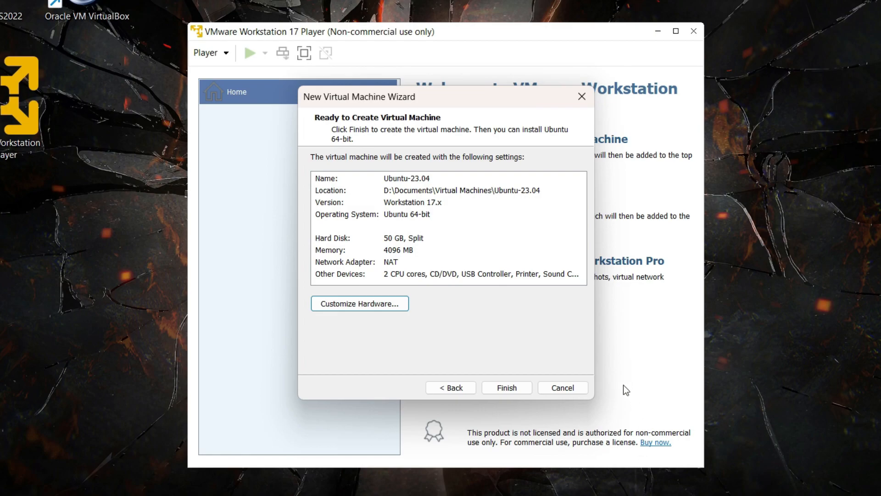
- Finish creating the Ubuntu-23.04 VM, keeping its name, and power it on from the library
{"action": "left_click", "coordinate": [511, 393]}
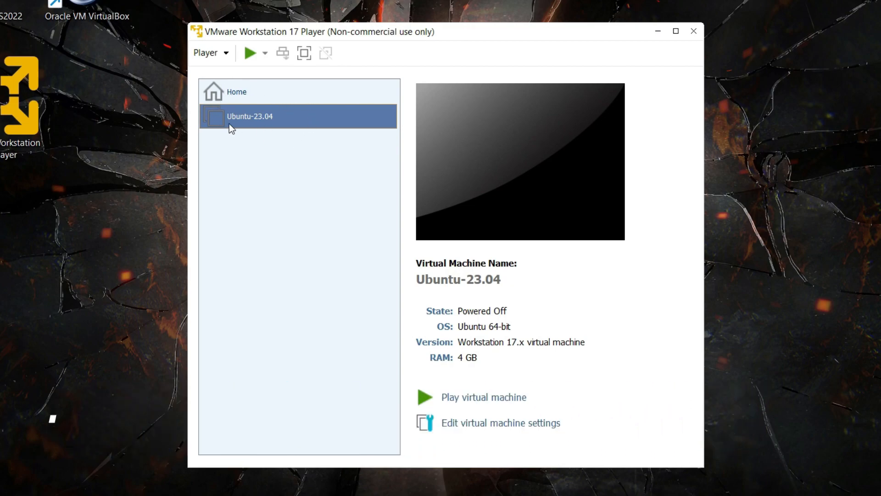
{"action": "left_click", "coordinate": [335, 120]}
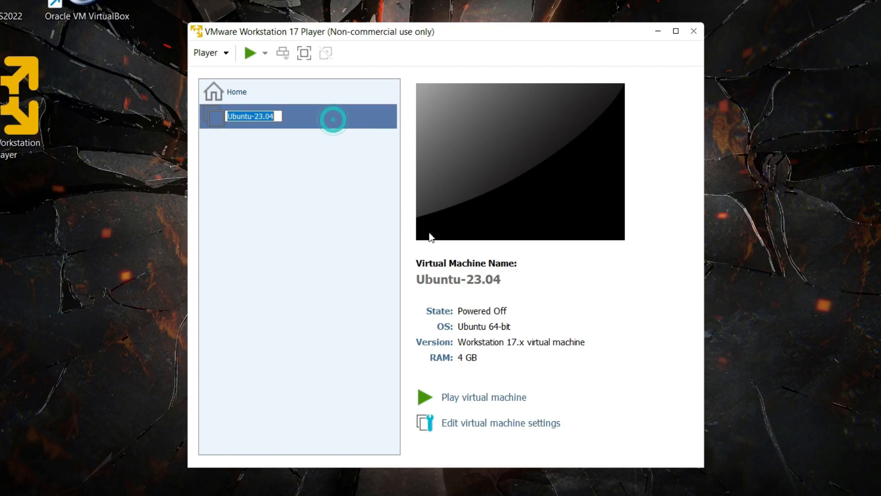
{"action": "left_click", "coordinate": [354, 120]}
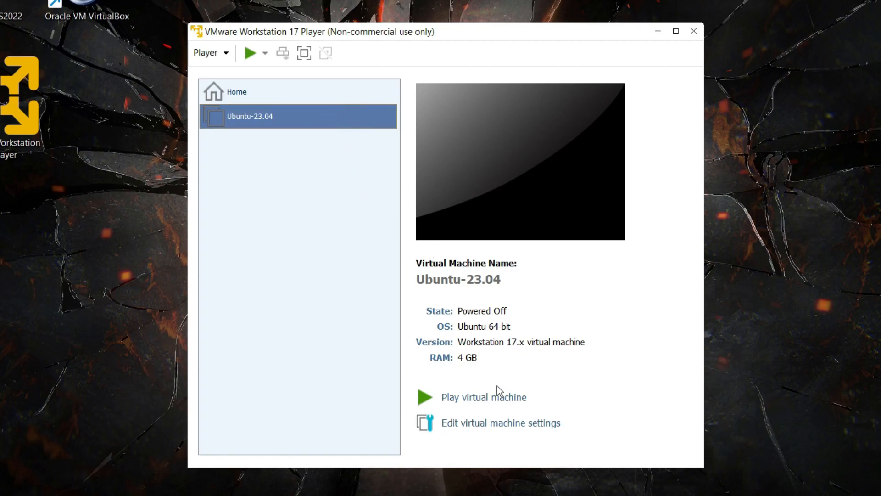
{"action": "left_click", "coordinate": [491, 398]}
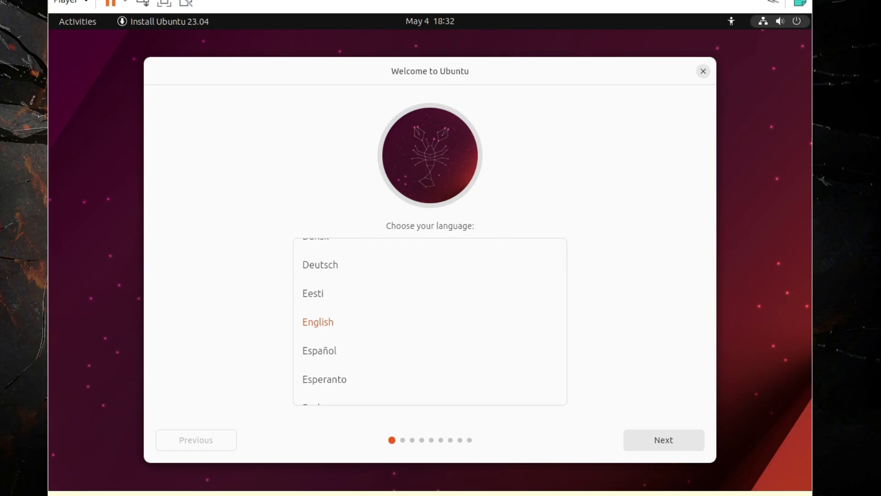
- Switch the VM to full screen, keep English, and choose Install Ubuntu
{"action": "left_click", "coordinate": [823, 9]}
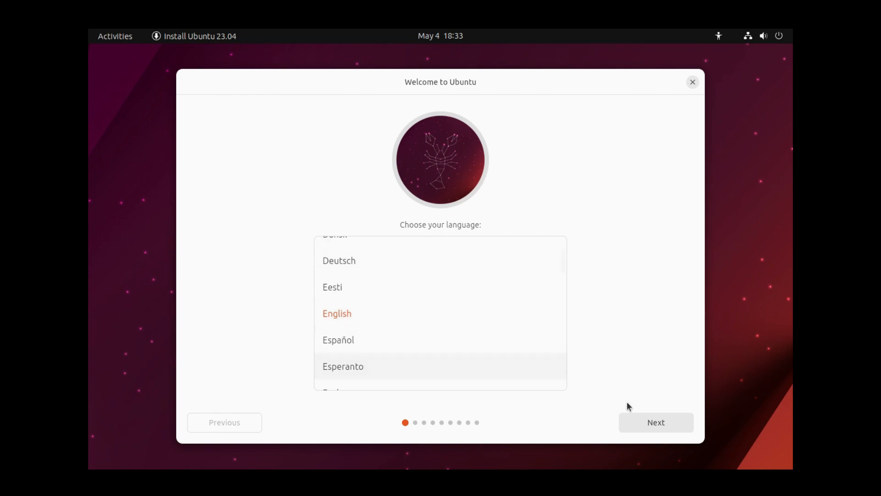
{"action": "left_click", "coordinate": [659, 425]}
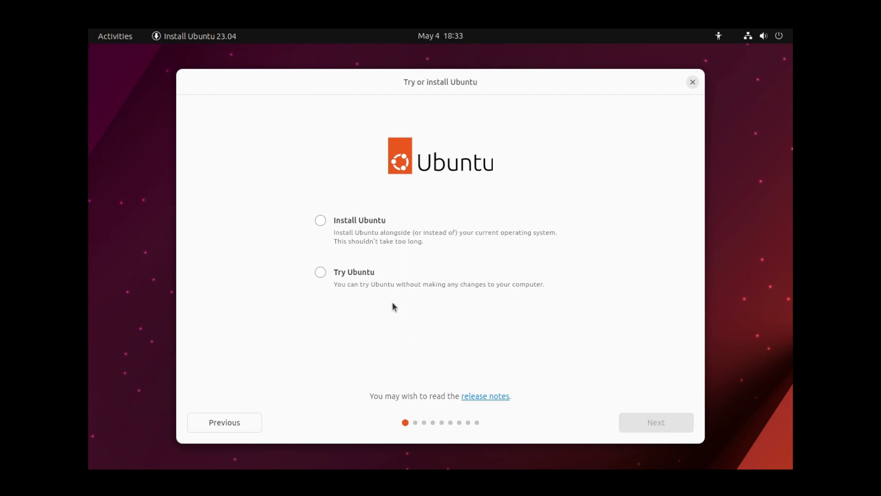
{"action": "left_click", "coordinate": [355, 224]}
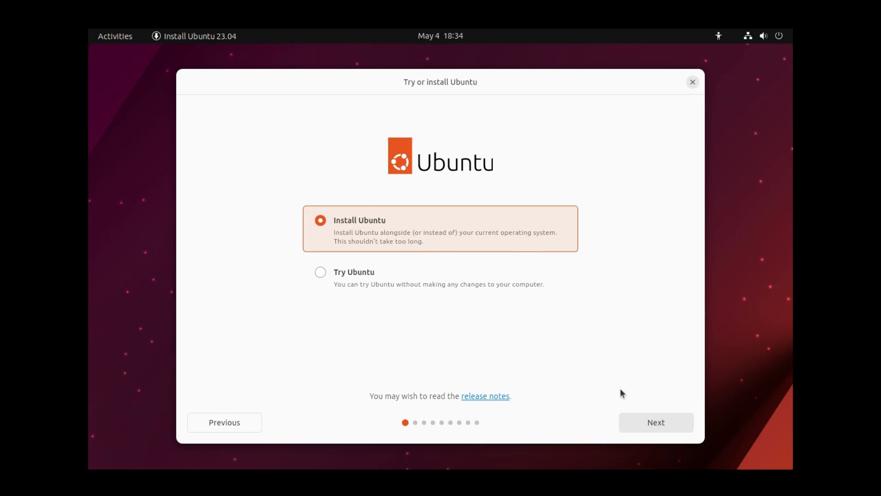
{"action": "left_click", "coordinate": [646, 423]}
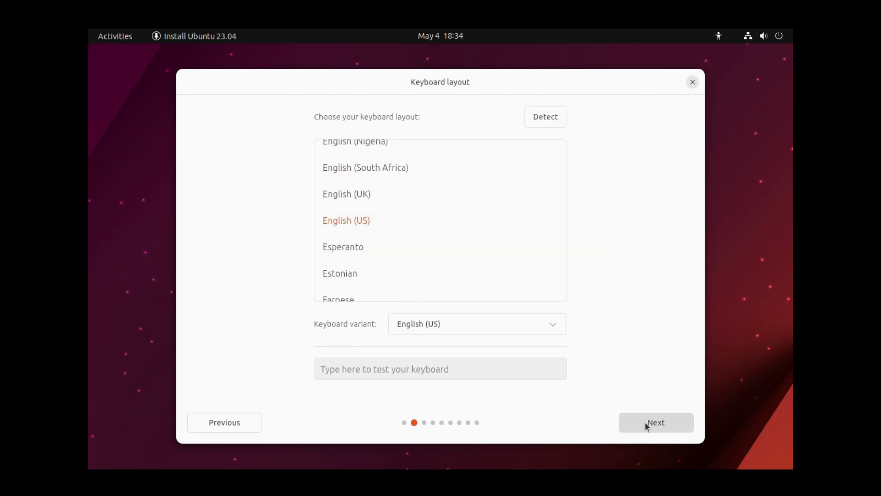
- Settle on the English (US) keyboard layout after briefly trying Indian, and continue
{"action": "scroll", "coordinate": [431, 270], "scroll_direction": "down", "scroll_amount": 5}
{"action": "scroll", "coordinate": [432, 270], "scroll_direction": "down", "scroll_amount": 5}
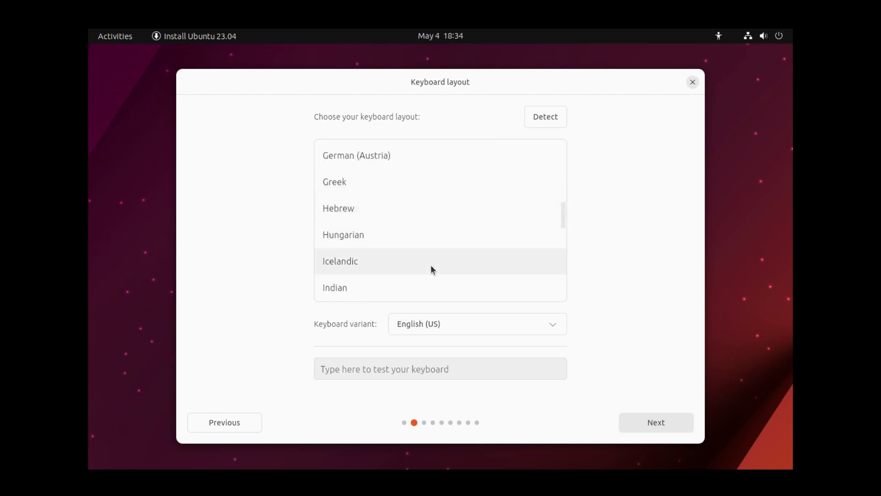
{"action": "left_click", "coordinate": [430, 264]}
{"action": "scroll", "coordinate": [430, 264], "scroll_direction": "up", "scroll_amount": 5}
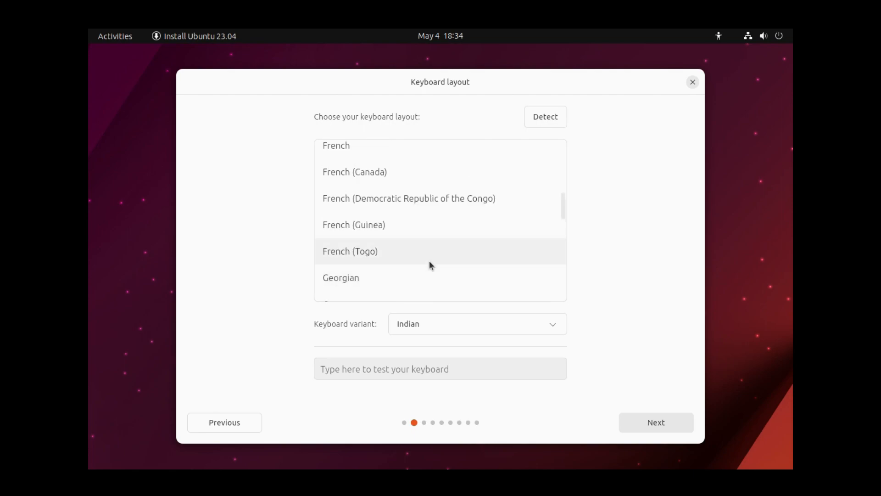
{"action": "scroll", "coordinate": [430, 262], "scroll_direction": "up", "scroll_amount": 5}
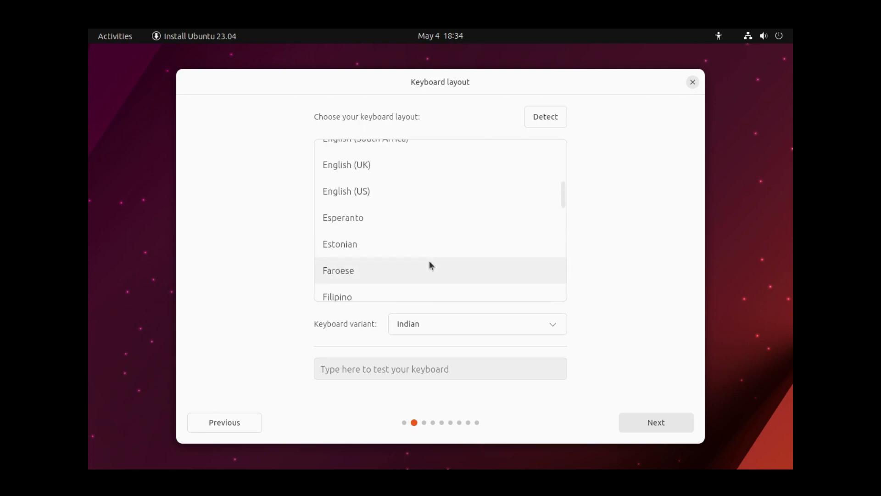
{"action": "scroll", "coordinate": [409, 255], "scroll_direction": "down", "scroll_amount": 1}
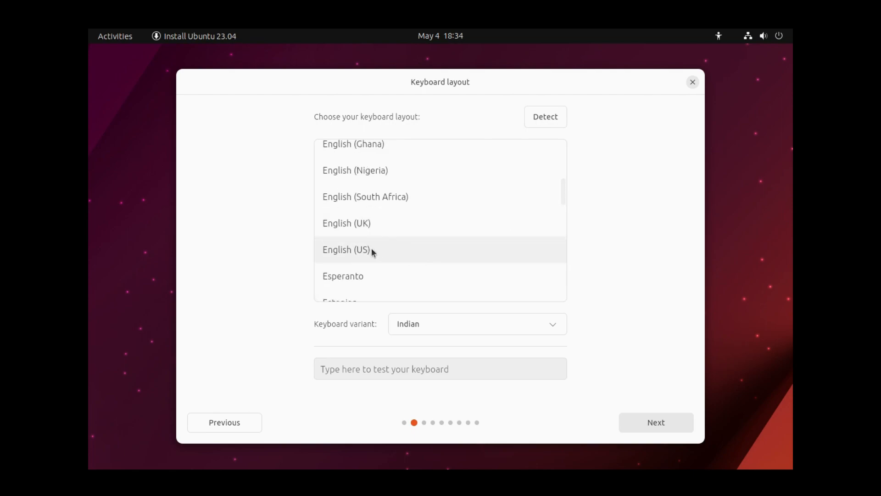
{"action": "left_click", "coordinate": [339, 252]}
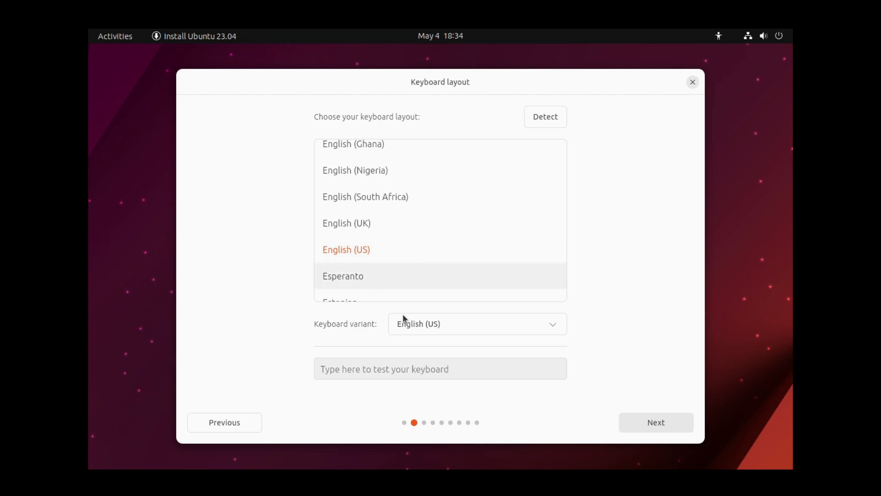
{"action": "left_click", "coordinate": [664, 423]}
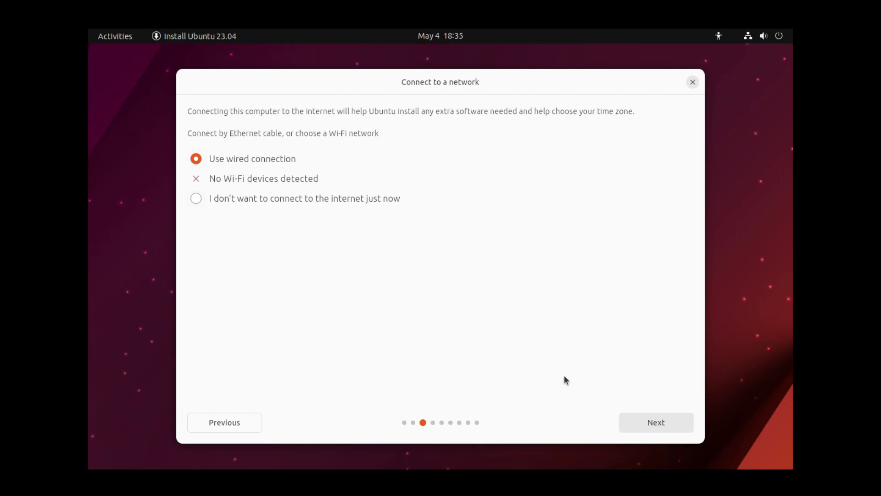
- Keep 'Use wired connection' and continue to applications and updates
{"action": "left_click", "coordinate": [658, 428]}
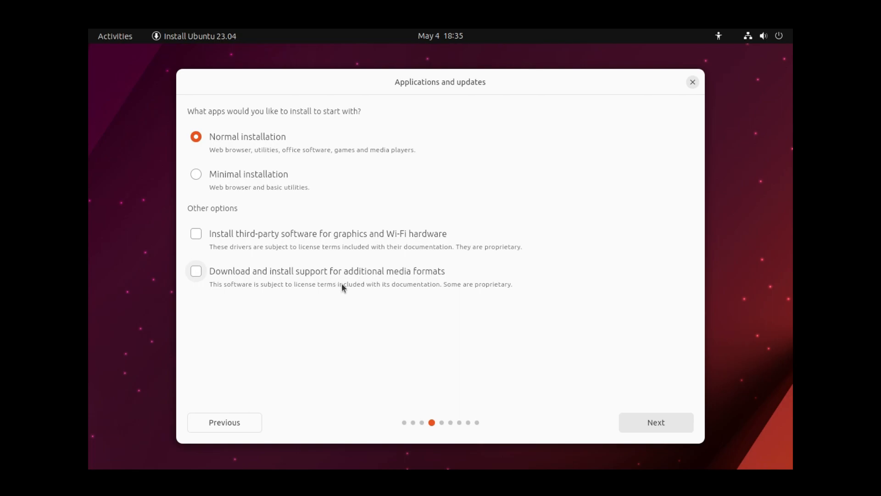
- Choose Normal installation with third-party drivers and additional media formats both ticked
{"action": "left_click", "coordinate": [228, 272]}
{"action": "left_click", "coordinate": [229, 233]}
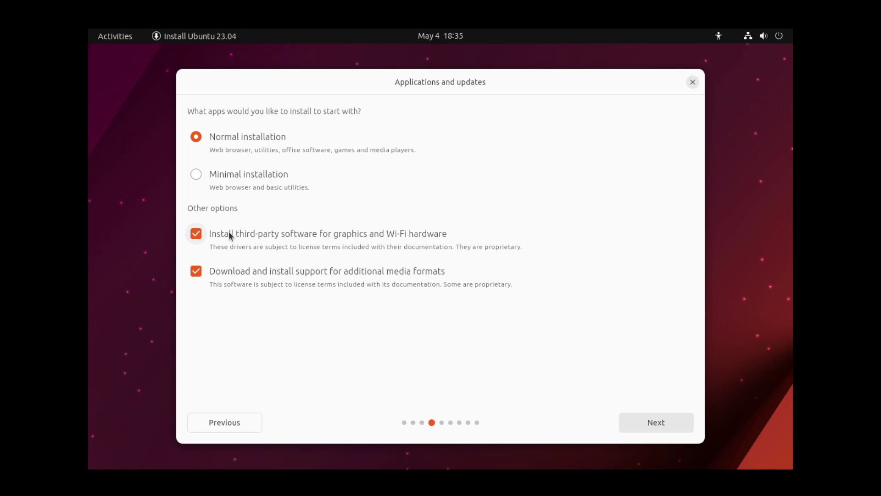
{"action": "left_click", "coordinate": [229, 233]}
{"action": "left_click", "coordinate": [238, 271]}
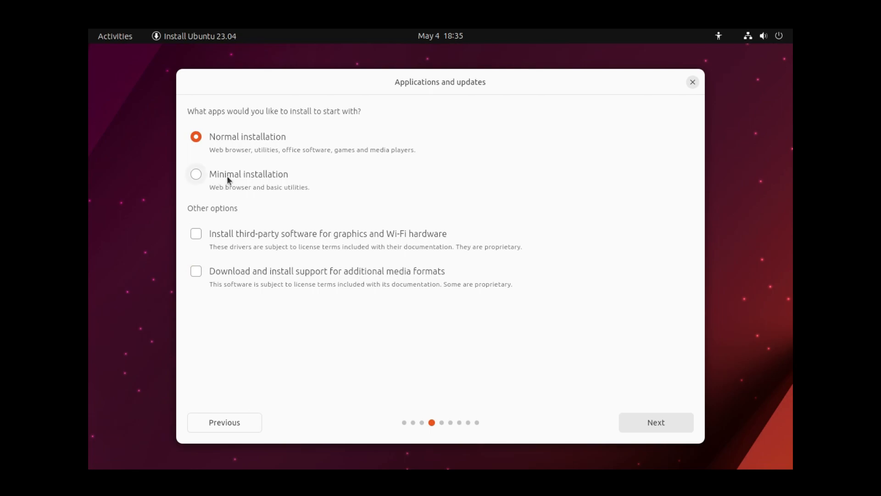
{"action": "left_click", "coordinate": [247, 175]}
{"action": "left_click", "coordinate": [240, 139]}
{"action": "left_click", "coordinate": [248, 234]}
{"action": "left_click", "coordinate": [229, 272]}
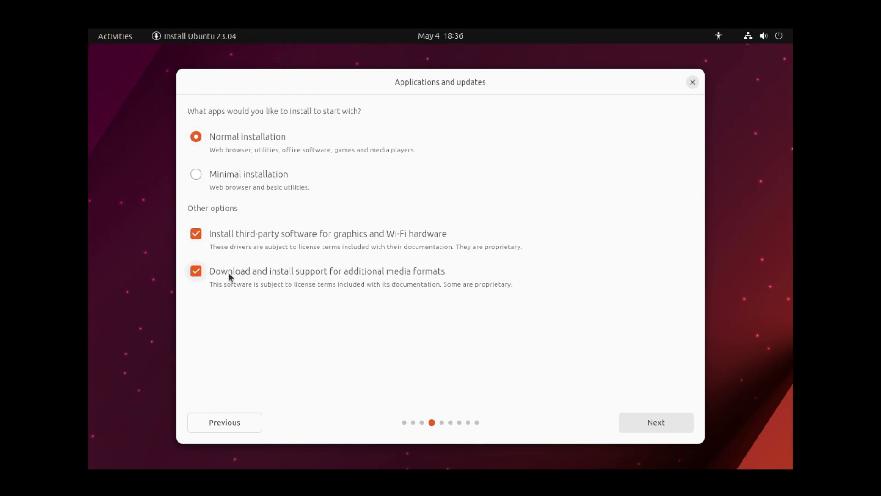
{"action": "left_click", "coordinate": [656, 427]}
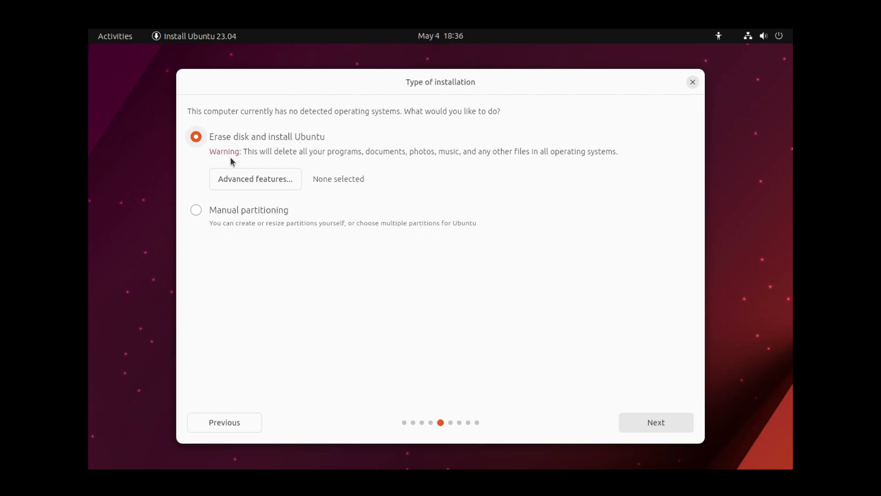
- Erase the disk with advanced features set to None and confirm installing Ubuntu
{"action": "left_click", "coordinate": [260, 188]}
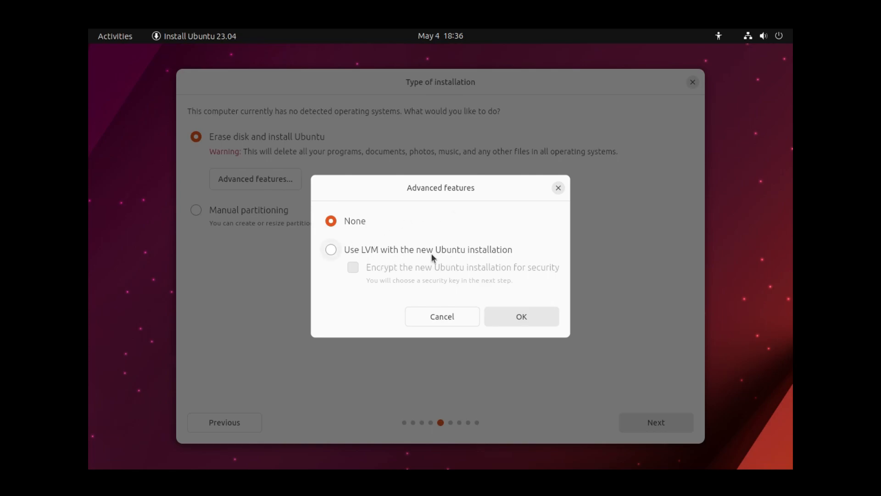
{"action": "left_click", "coordinate": [451, 321]}
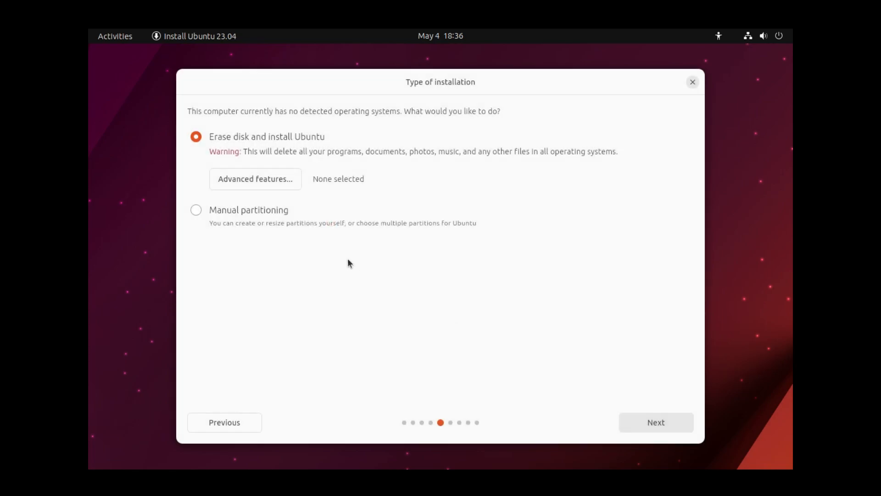
{"action": "left_click", "coordinate": [652, 423]}
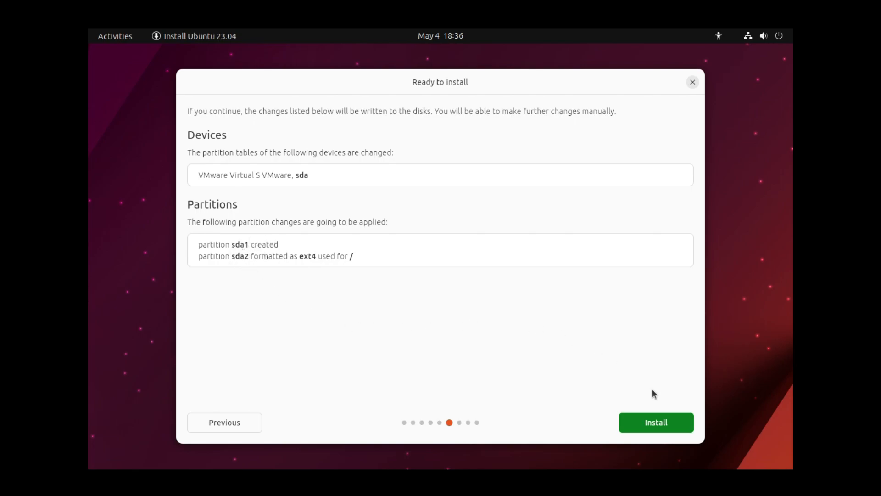
{"action": "left_click", "coordinate": [671, 427]}
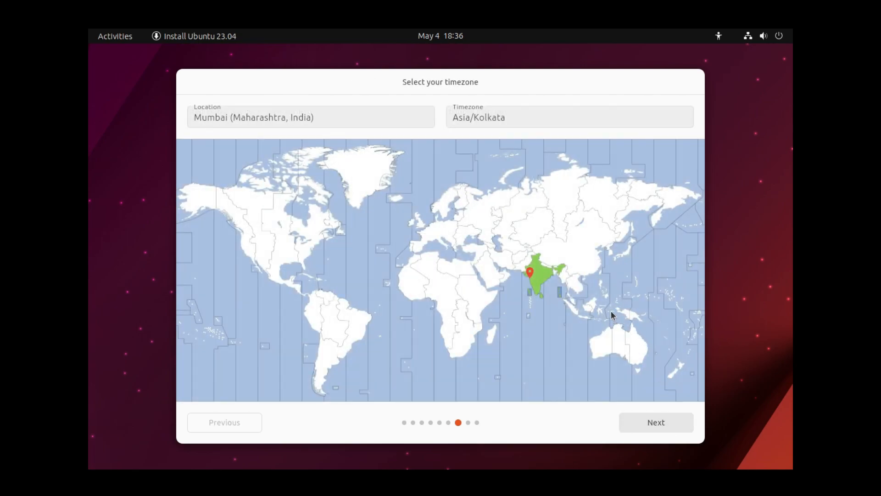
- Pin the location on India so it reads Mumbai with Asia/Kolkata time zone, then continue
{"action": "left_click", "coordinate": [546, 271]}
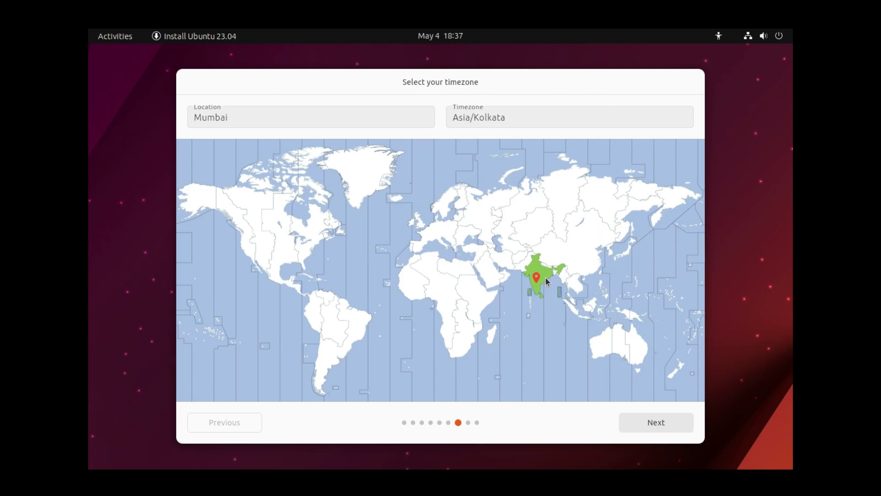
{"action": "left_click", "coordinate": [546, 279]}
{"action": "left_click", "coordinate": [538, 287]}
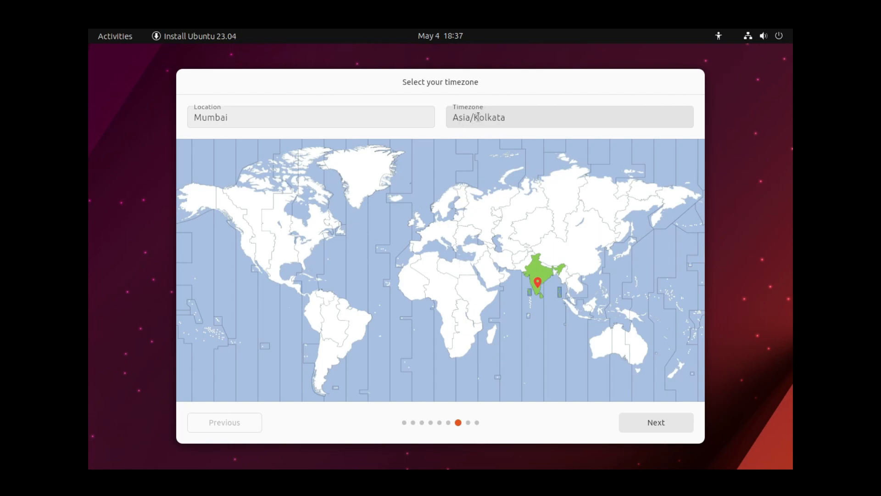
{"action": "left_click", "coordinate": [540, 278]}
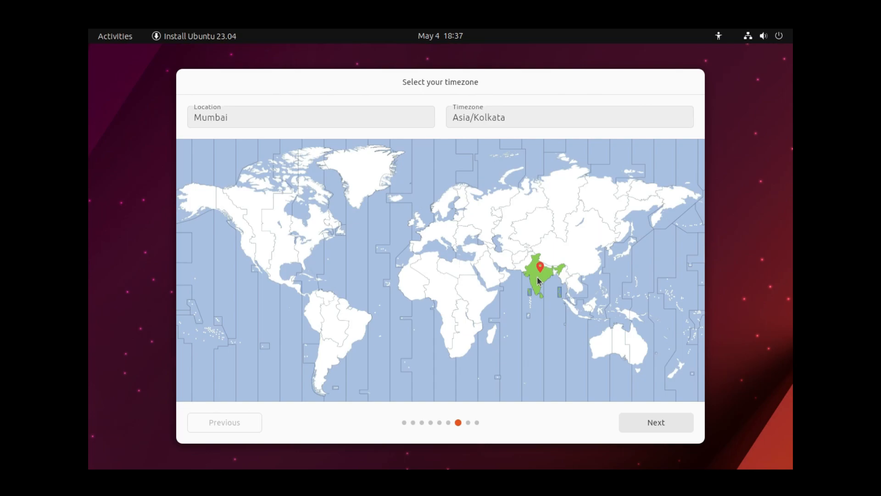
{"action": "left_click", "coordinate": [666, 424]}
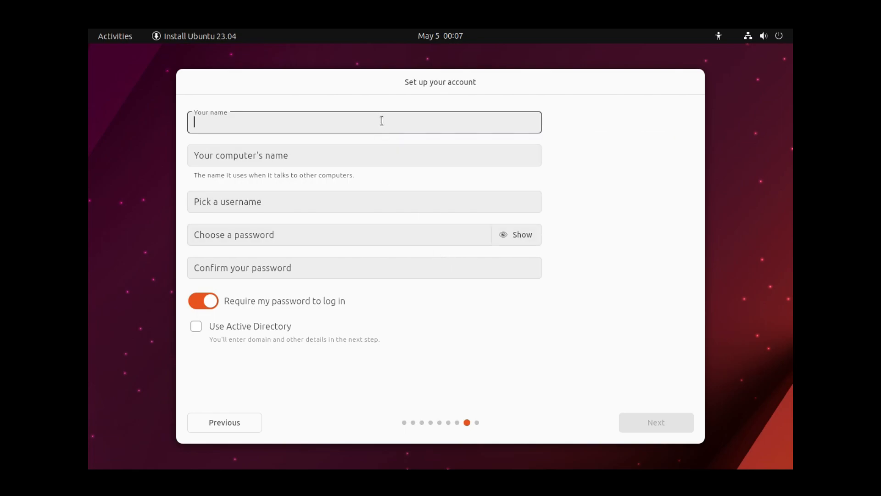
- Enter the user's full name, change the computer name to t3, and shorten the suggested username
{"action": "type", "text": "Ta"}
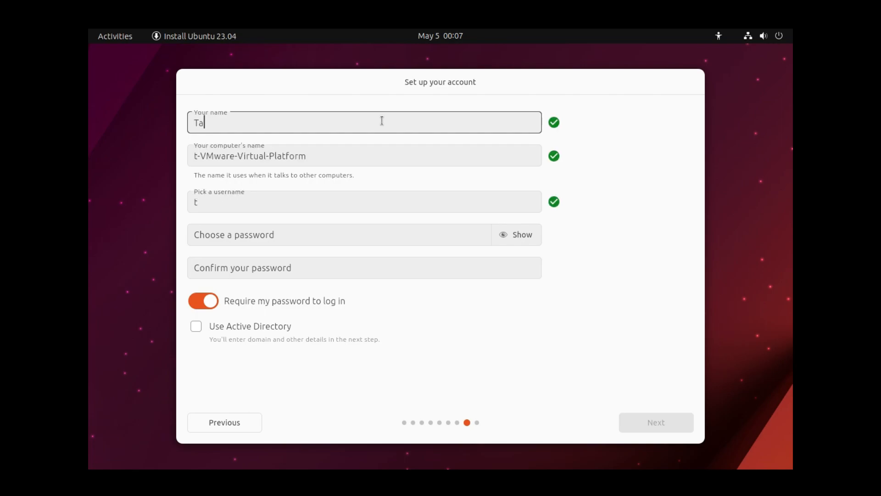
{"action": "type", "text": "nzeel Osama"}
{"action": "triple_click", "coordinate": [373, 154]}
{"action": "left_click_drag", "start_coordinate": [374, 154], "coordinate": [190, 160]}
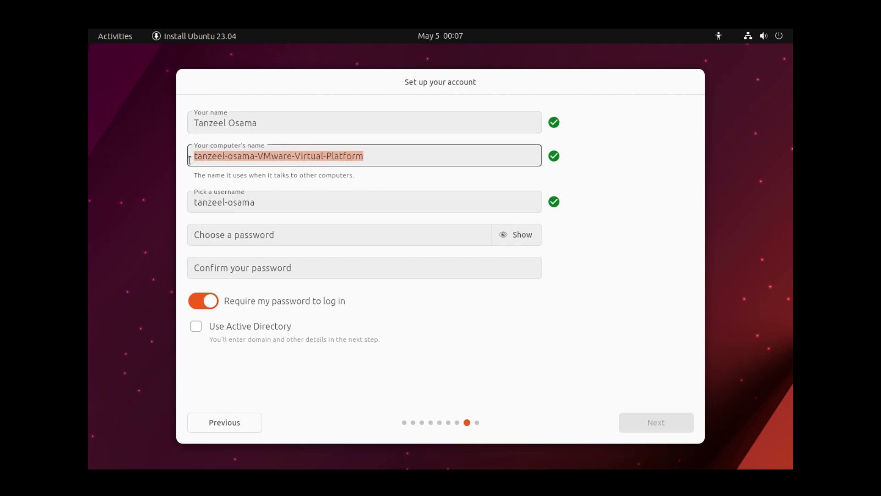
{"action": "type", "text": "t3"}
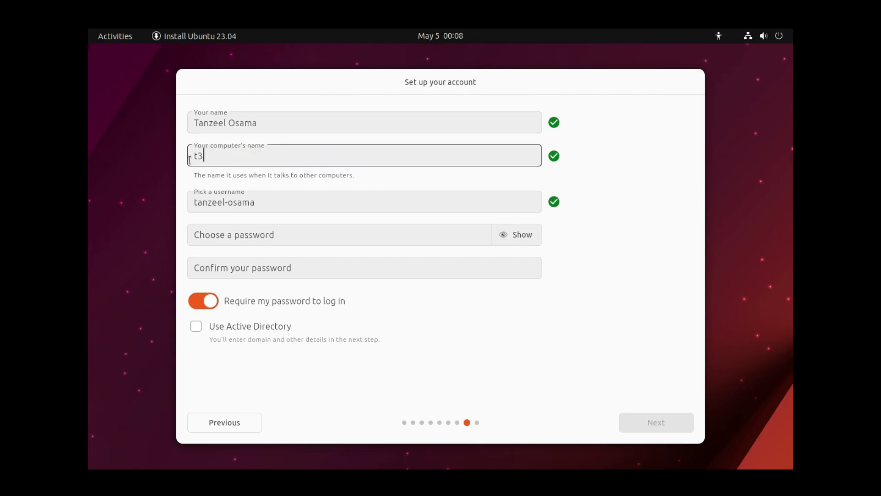
{"action": "triple_click", "coordinate": [278, 205]}
{"action": "left_click", "coordinate": [277, 205]}
{"action": "key", "text": "BackSpace"}
{"action": "key", "text": "BackSpace"}
{"action": "key", "text": "BackSpace"}
{"action": "key", "text": "BackSpace"}
{"action": "key", "text": "BackSpace"}
{"action": "key", "text": "BackSpace"}
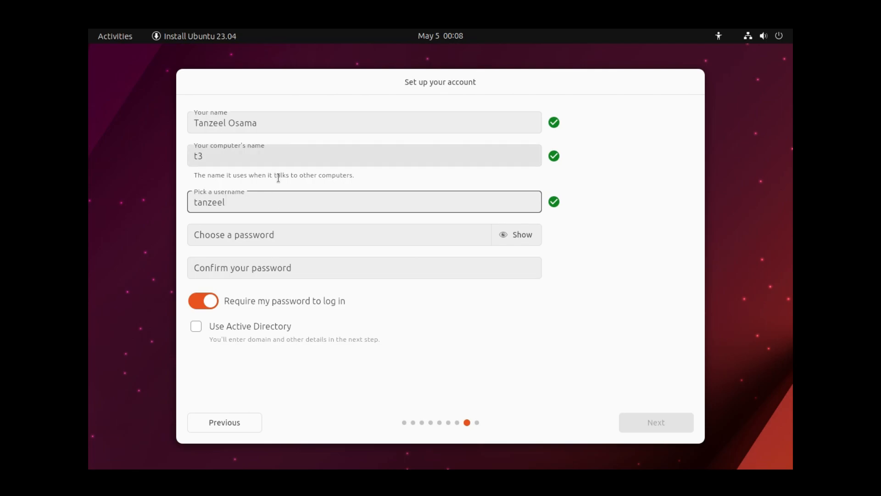
- Enter and confirm the account password, and toggle whether login requires the password
{"action": "left_click", "coordinate": [275, 238]}
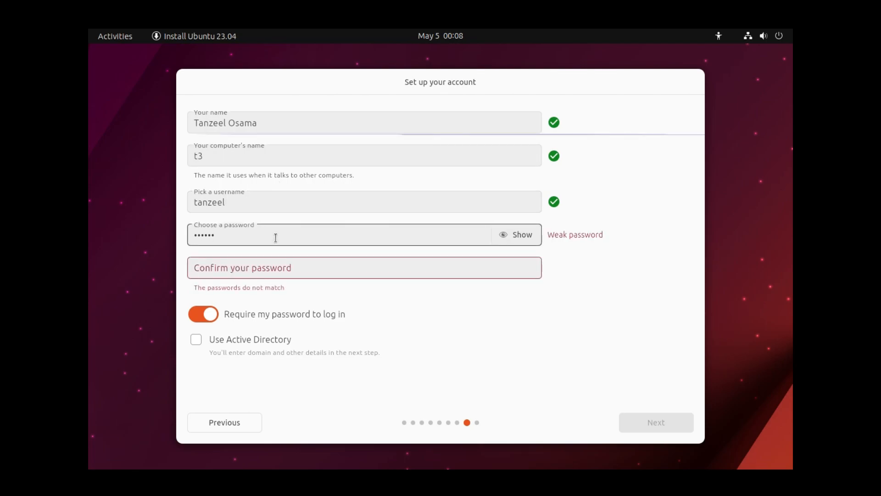
{"action": "key", "text": "Tab"}
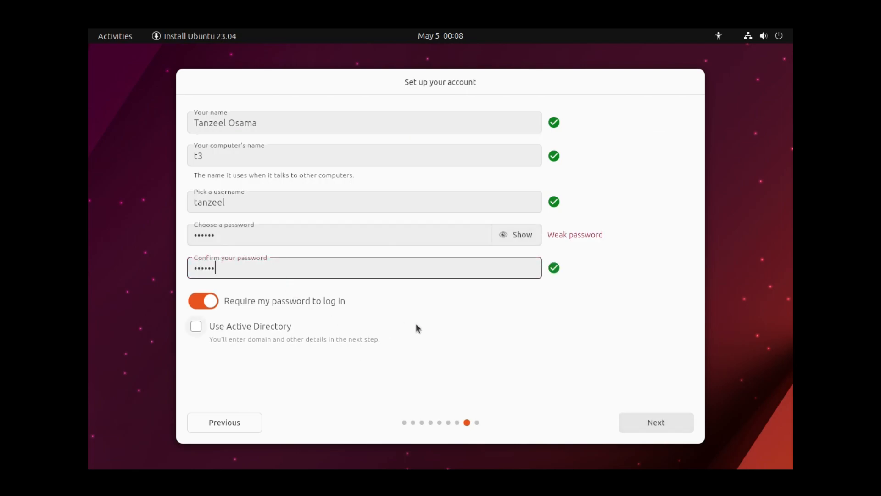
{"action": "left_click", "coordinate": [196, 303]}
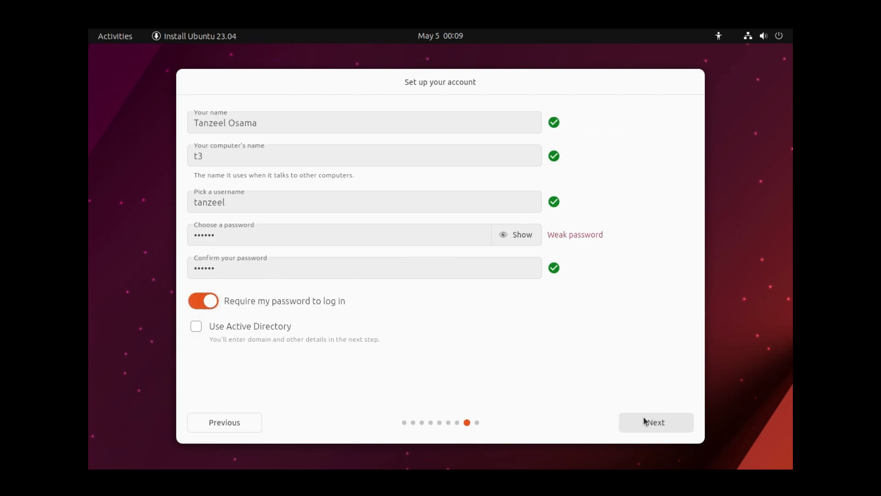
- Submit the account details, keep the Dark theme, and let installation run to completion
{"action": "left_click", "coordinate": [655, 426]}
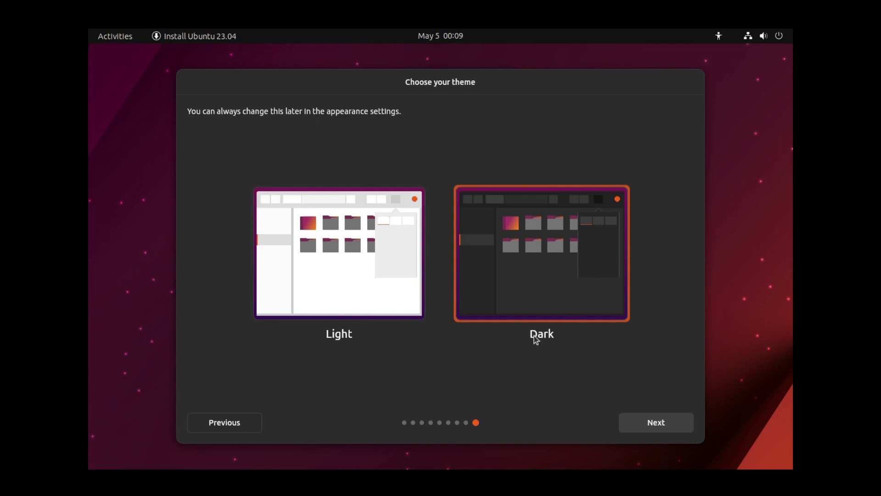
{"action": "left_click", "coordinate": [659, 428]}
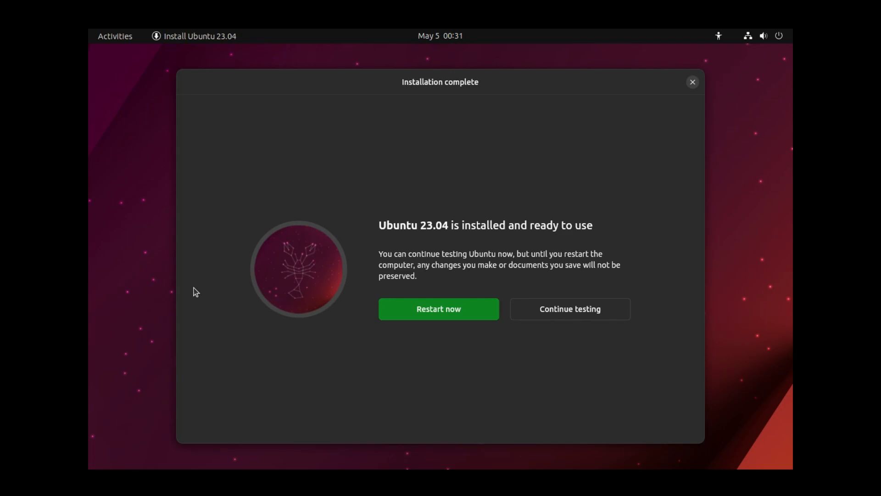
- Restart into the installed Ubuntu 23.04 and sign in to the new user account with its password
{"action": "left_click", "coordinate": [440, 312]}
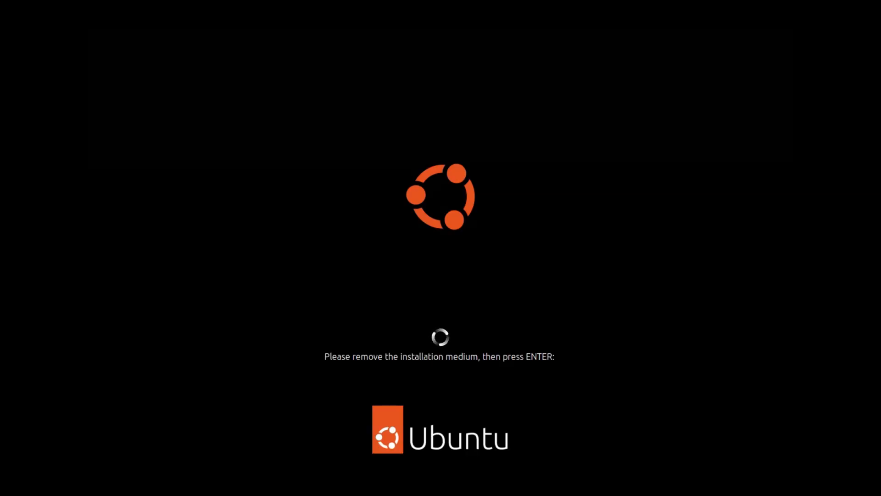
{"action": "key", "text": "Return"}
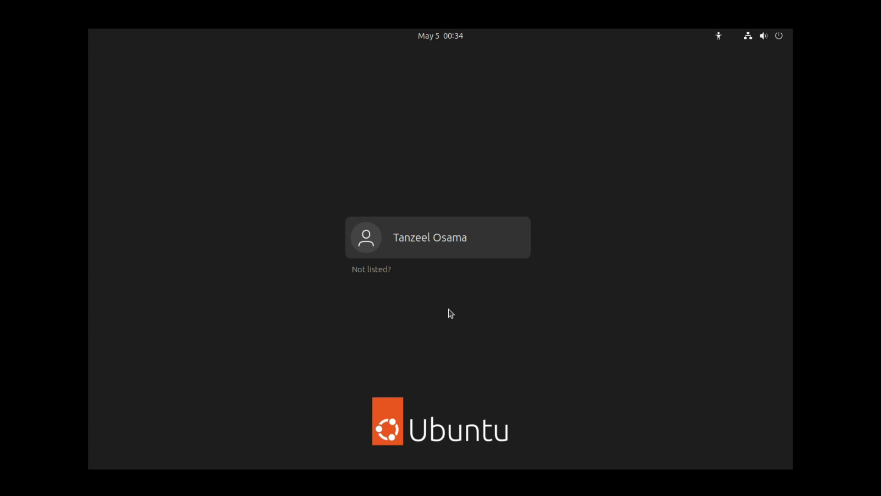
{"action": "left_click", "coordinate": [431, 249]}
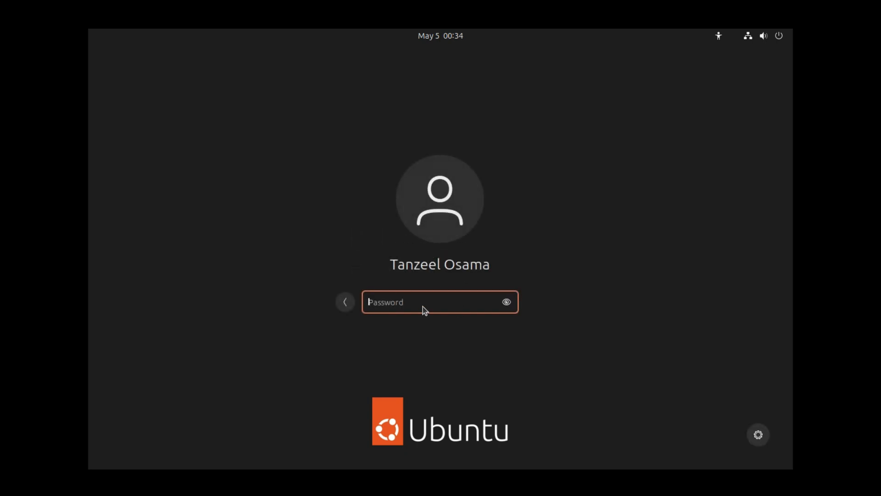
{"action": "type", "text": "******"}
{"action": "key", "text": "Return"}
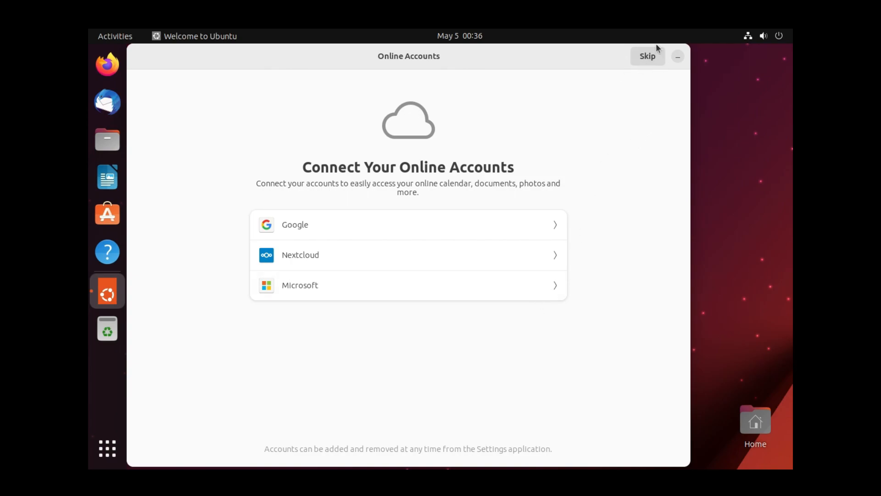
- Skip online accounts, choose 'No, don't send system info', and launch Ubuntu Software from the final page
{"action": "left_click", "coordinate": [651, 58]}
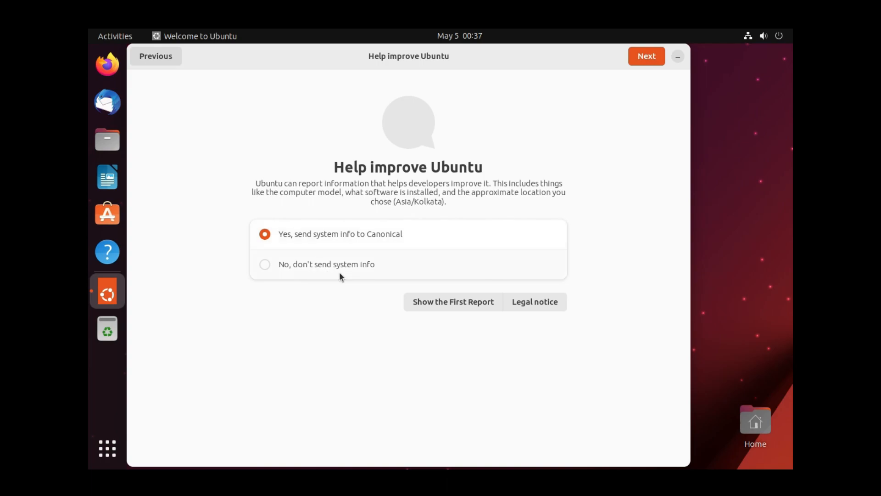
{"action": "left_click", "coordinate": [298, 269]}
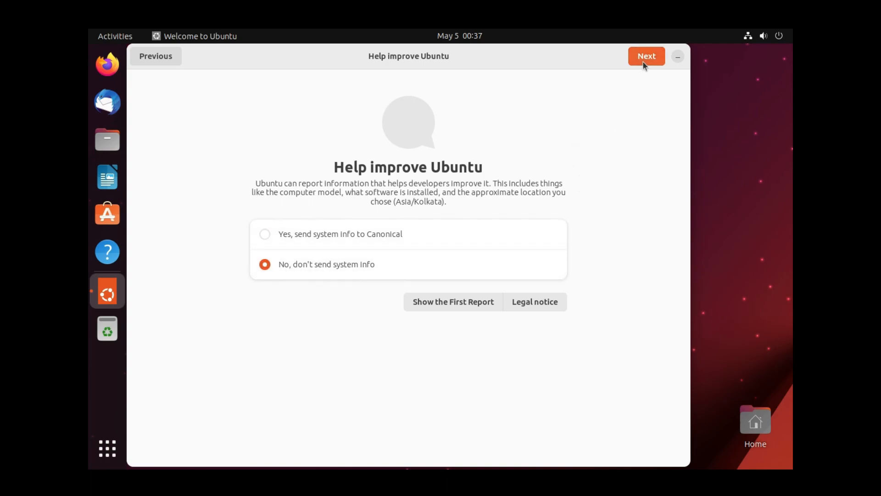
{"action": "left_click", "coordinate": [655, 62]}
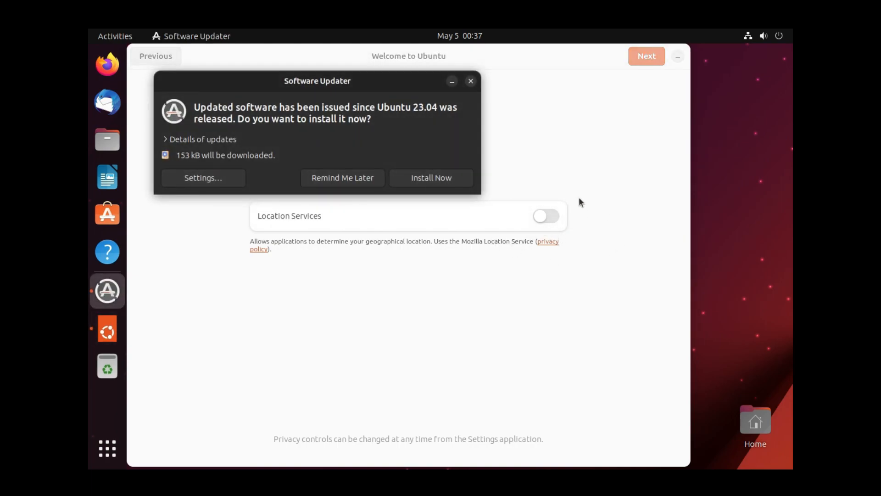
{"action": "left_click", "coordinate": [645, 60]}
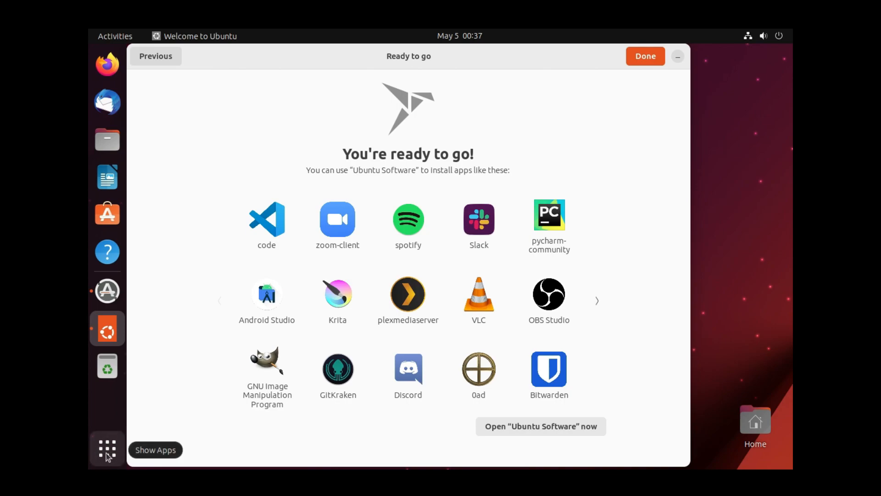
{"action": "left_click", "coordinate": [546, 427]}
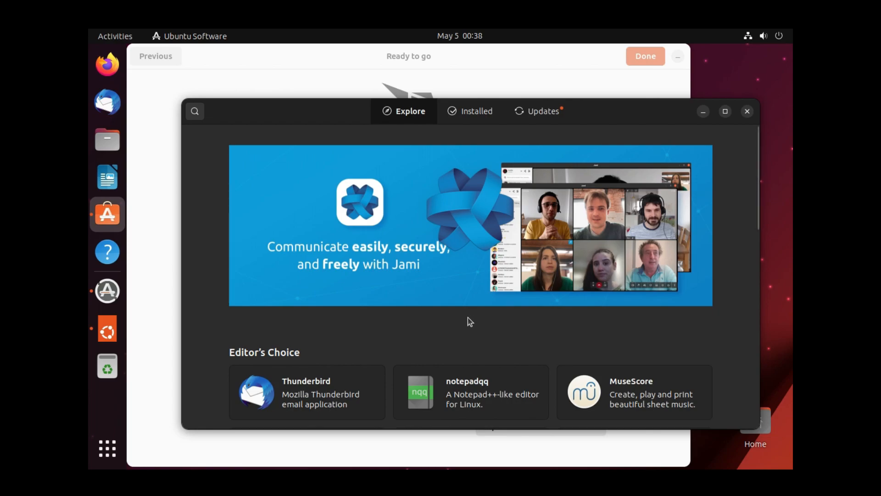
- Browse the Explore page and Development category, then switch to the Installed applications list
{"action": "scroll", "coordinate": [494, 321], "scroll_direction": "down", "scroll_amount": 5}
{"action": "scroll", "coordinate": [495, 322], "scroll_direction": "down", "scroll_amount": 3}
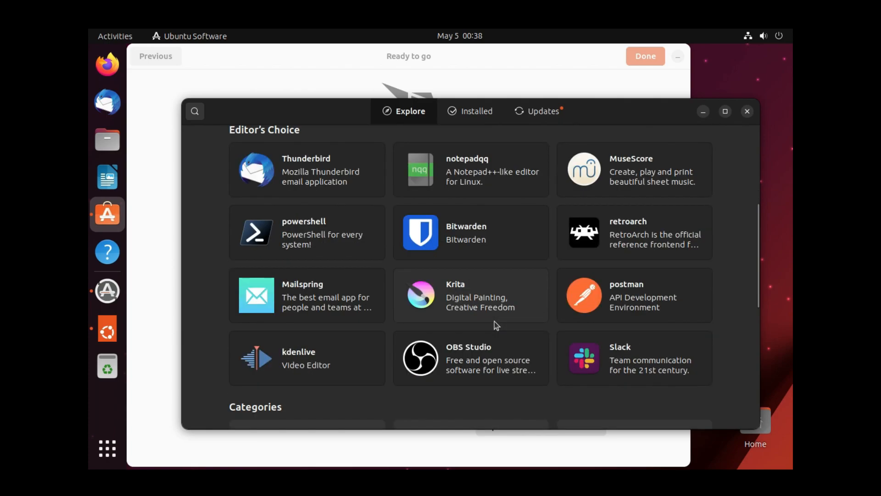
{"action": "scroll", "coordinate": [494, 321], "scroll_direction": "down", "scroll_amount": 6}
{"action": "scroll", "coordinate": [488, 322], "scroll_direction": "down", "scroll_amount": 3}
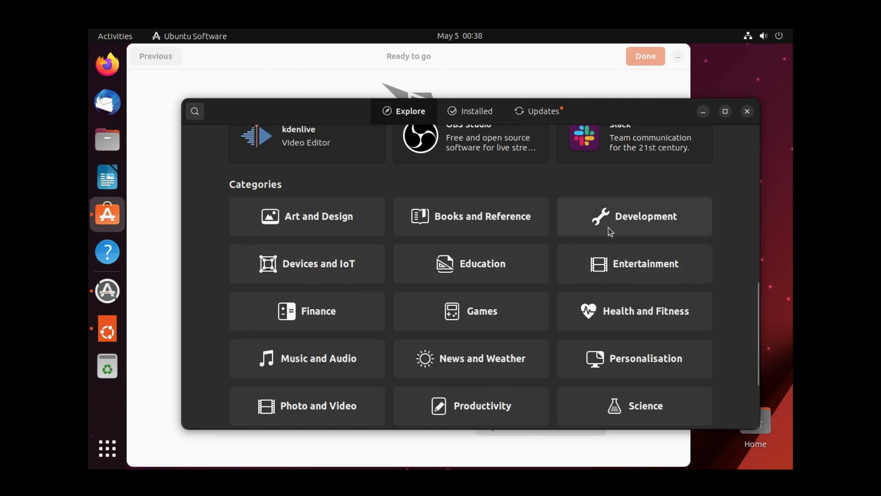
{"action": "left_click", "coordinate": [642, 226]}
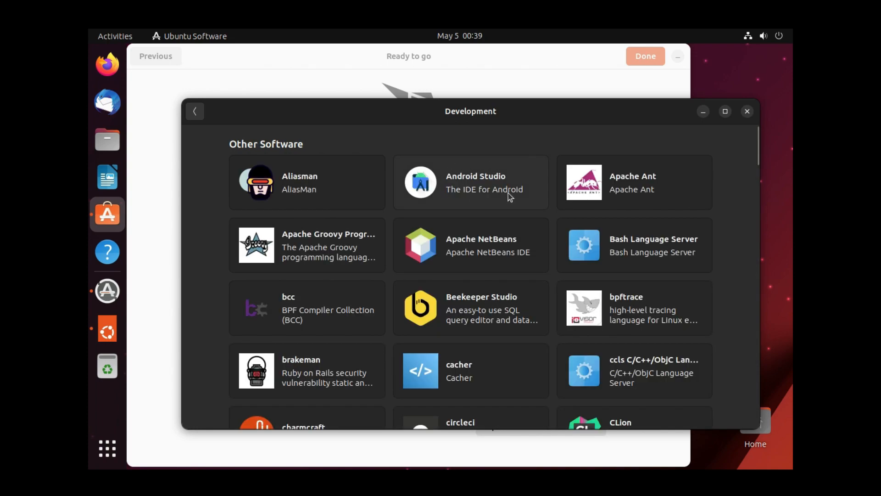
{"action": "scroll", "coordinate": [508, 194], "scroll_direction": "down", "scroll_amount": 5}
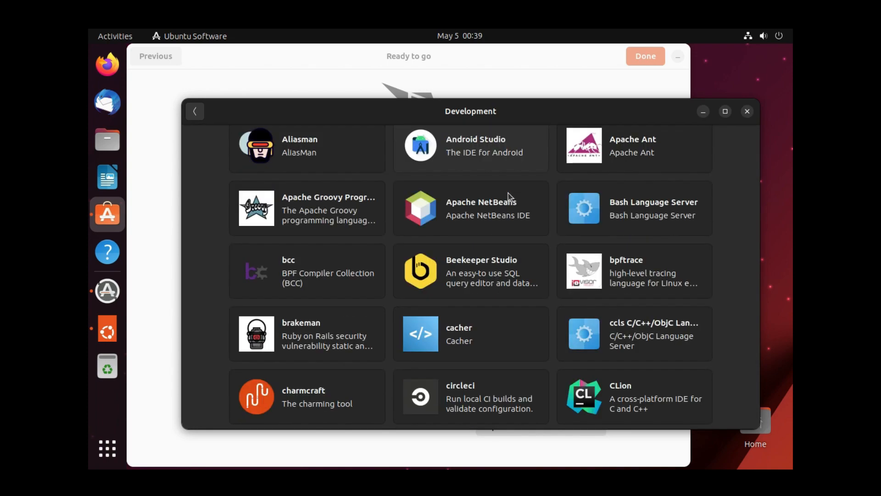
{"action": "scroll", "coordinate": [509, 193], "scroll_direction": "down", "scroll_amount": 9}
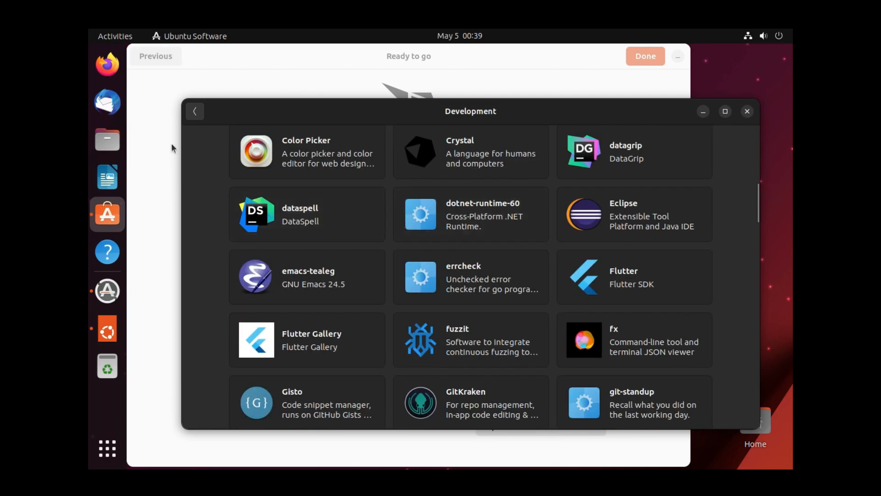
{"action": "left_click", "coordinate": [195, 112]}
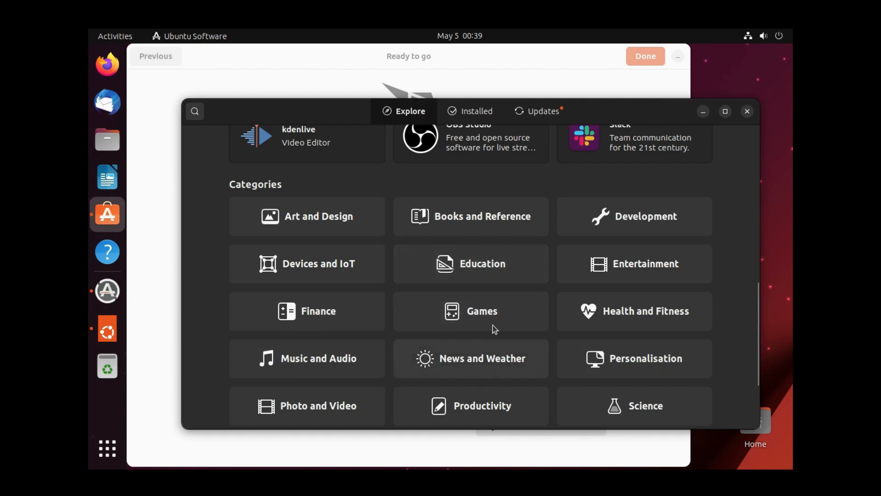
{"action": "scroll", "coordinate": [570, 390], "scroll_direction": "down", "scroll_amount": 3}
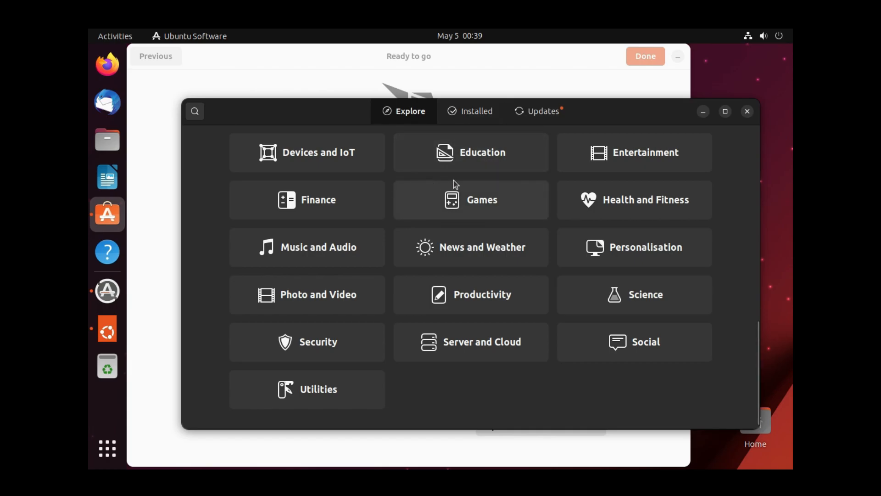
{"action": "left_click", "coordinate": [478, 116]}
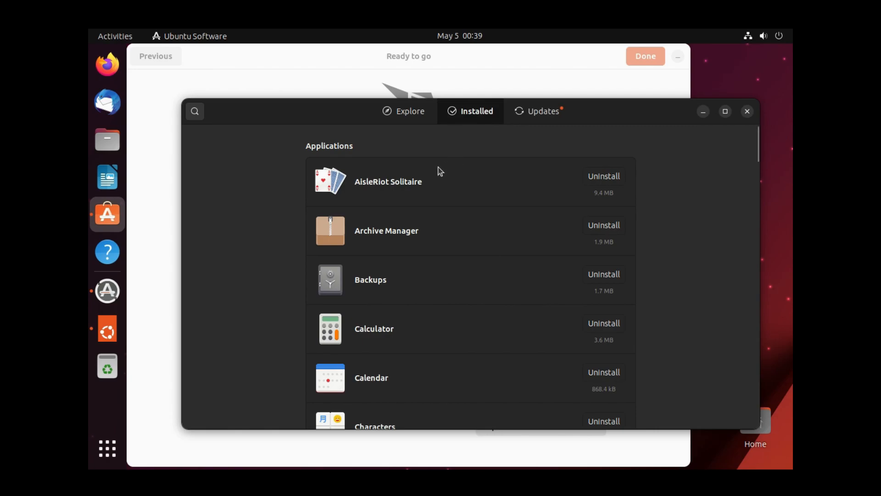
- Scroll through the installed apps, then show pending updates for firefox, gnome-42-2204, snapd and core22
{"action": "scroll", "coordinate": [423, 320], "scroll_direction": "down", "scroll_amount": 3}
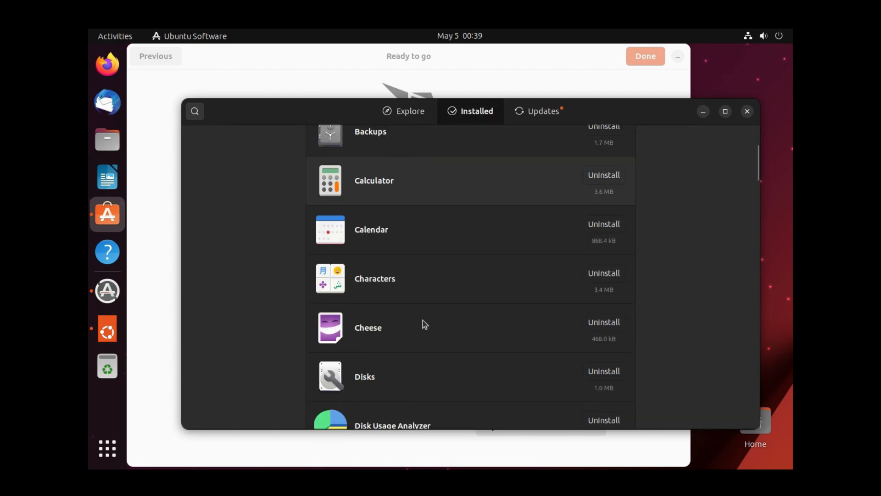
{"action": "scroll", "coordinate": [423, 321], "scroll_direction": "down", "scroll_amount": 10}
{"action": "scroll", "coordinate": [423, 321], "scroll_direction": "down", "scroll_amount": 10}
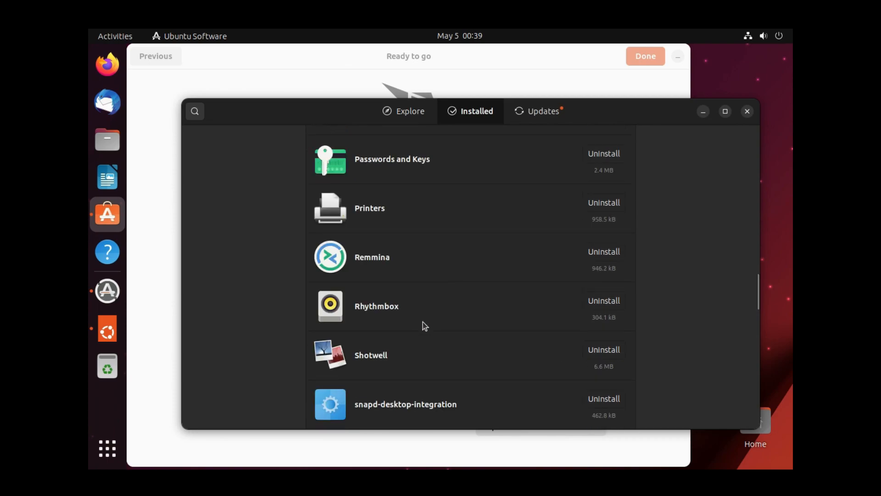
{"action": "scroll", "coordinate": [423, 321], "scroll_direction": "down", "scroll_amount": 2}
{"action": "scroll", "coordinate": [423, 321], "scroll_direction": "down", "scroll_amount": 2}
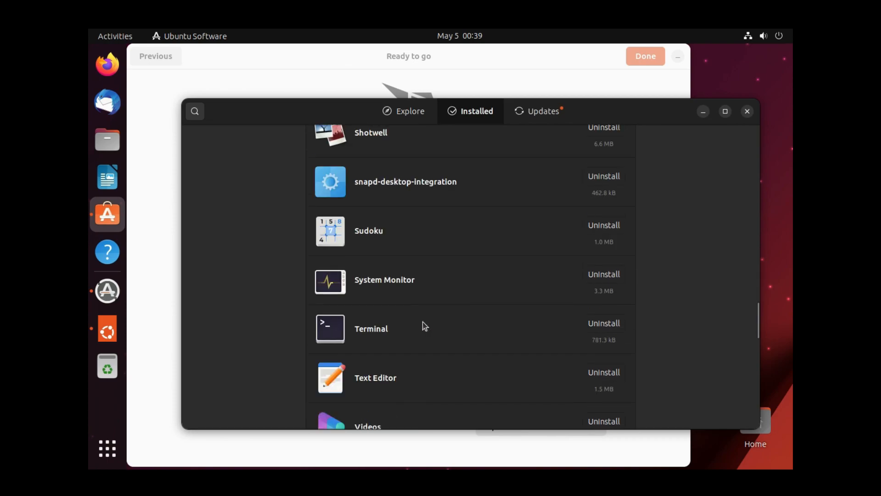
{"action": "scroll", "coordinate": [422, 321], "scroll_direction": "down", "scroll_amount": 2}
{"action": "scroll", "coordinate": [422, 321], "scroll_direction": "down", "scroll_amount": 2}
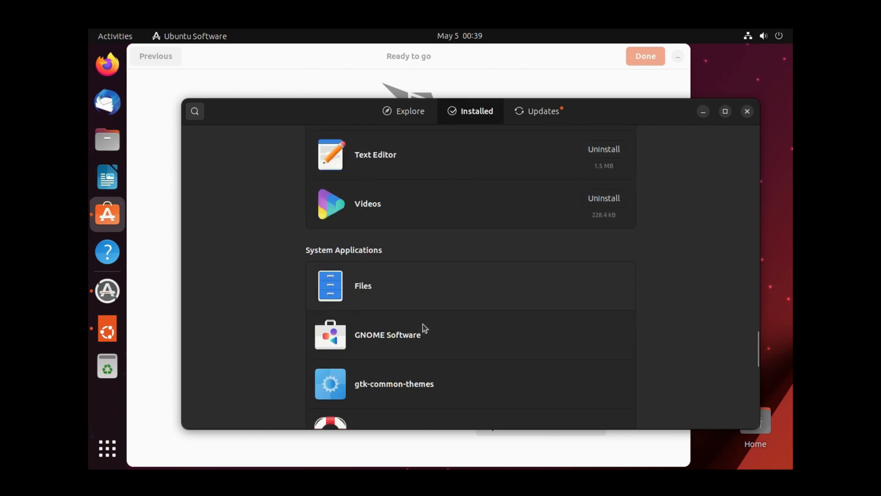
{"action": "scroll", "coordinate": [422, 324], "scroll_direction": "down", "scroll_amount": 1}
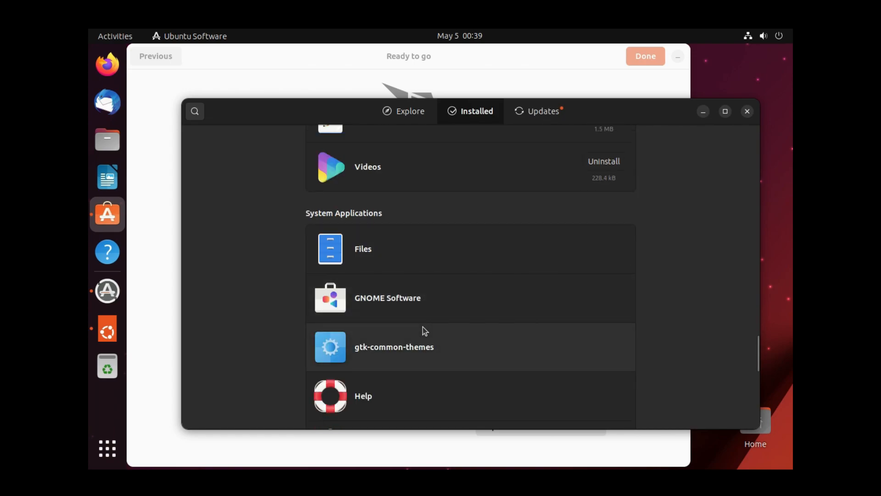
{"action": "scroll", "coordinate": [423, 327], "scroll_direction": "up", "scroll_amount": 5}
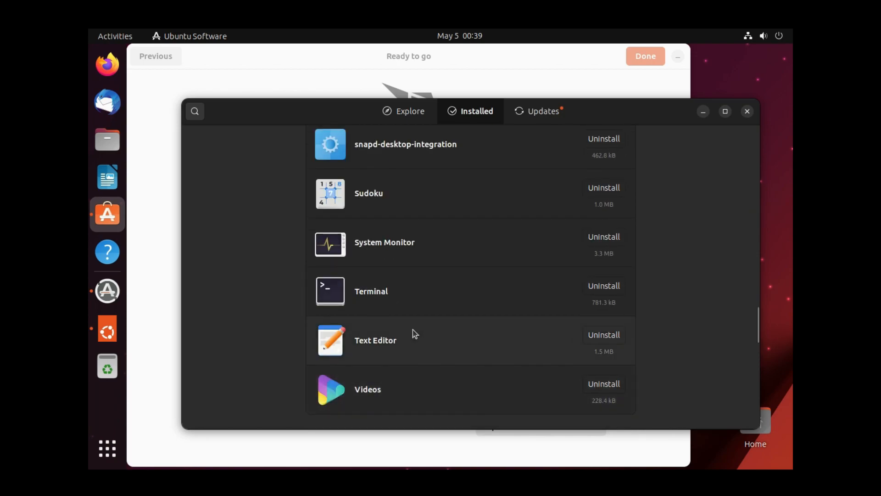
{"action": "scroll", "coordinate": [404, 351], "scroll_direction": "up", "scroll_amount": 2}
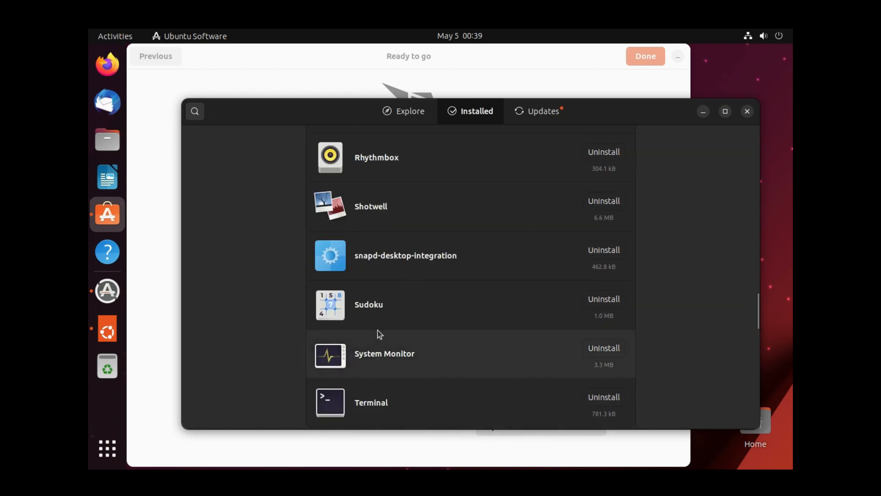
{"action": "scroll", "coordinate": [388, 311], "scroll_direction": "up", "scroll_amount": 5}
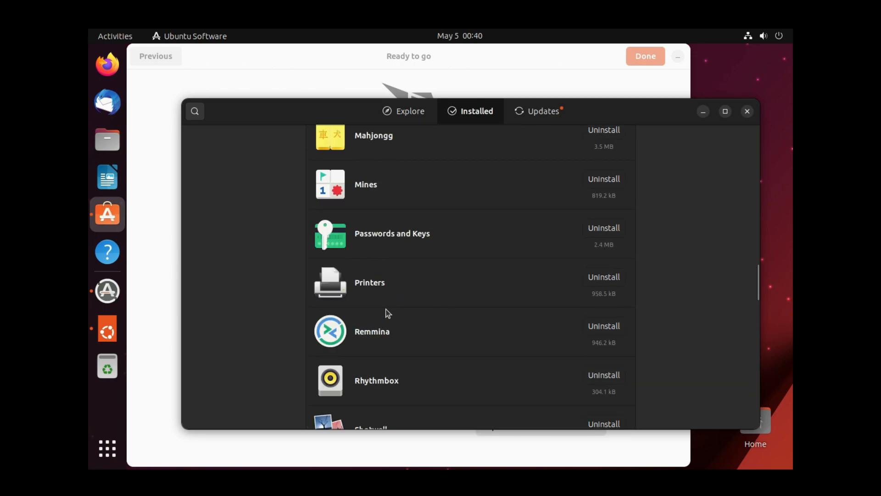
{"action": "scroll", "coordinate": [388, 314], "scroll_direction": "up", "scroll_amount": 1}
{"action": "scroll", "coordinate": [388, 314], "scroll_direction": "up", "scroll_amount": 2}
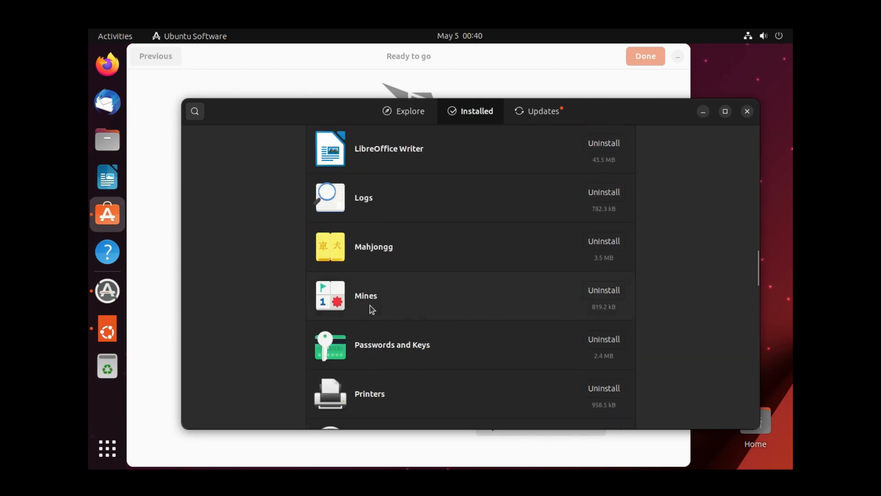
{"action": "scroll", "coordinate": [390, 261], "scroll_direction": "up", "scroll_amount": 2}
{"action": "scroll", "coordinate": [390, 263], "scroll_direction": "up", "scroll_amount": 2}
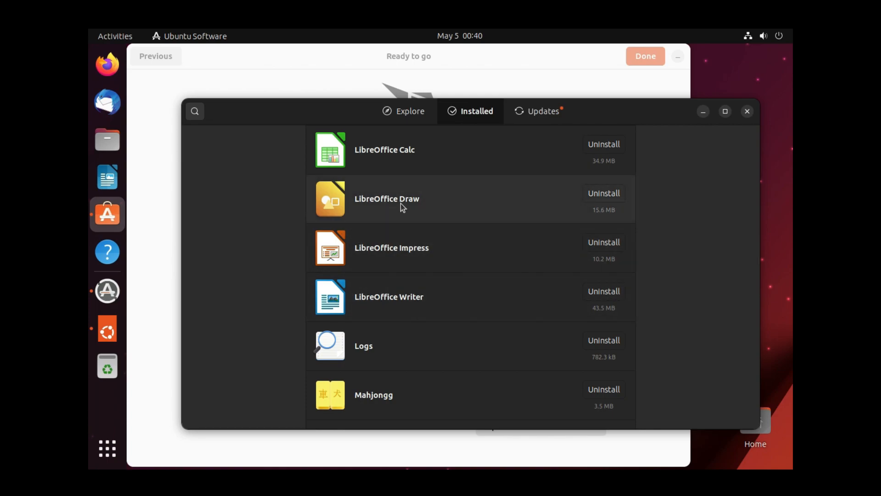
{"action": "scroll", "coordinate": [461, 271], "scroll_direction": "up", "scroll_amount": 2}
{"action": "scroll", "coordinate": [461, 272], "scroll_direction": "up", "scroll_amount": 5}
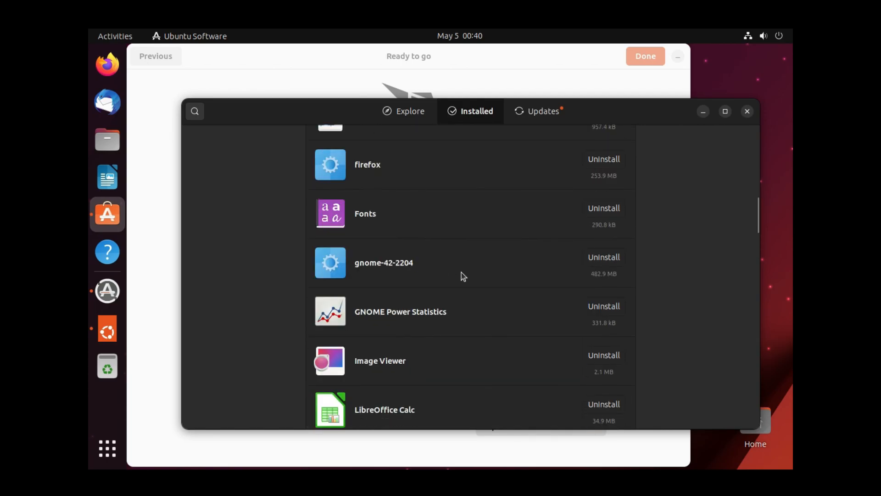
{"action": "scroll", "coordinate": [461, 272], "scroll_direction": "up", "scroll_amount": 2}
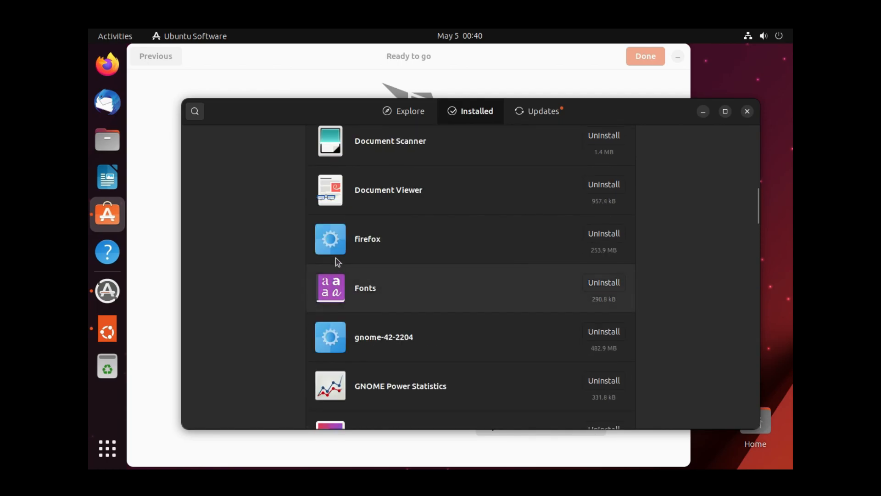
{"action": "scroll", "coordinate": [390, 249], "scroll_direction": "up", "scroll_amount": 5}
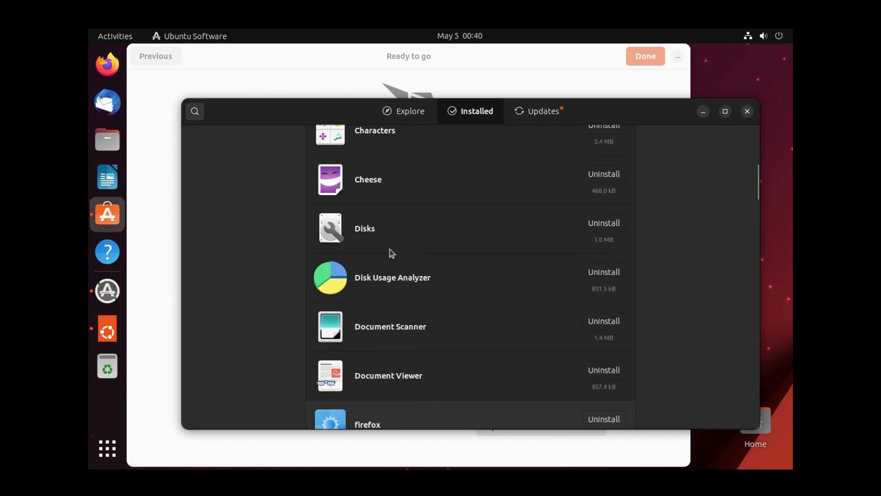
{"action": "left_click", "coordinate": [537, 117]}
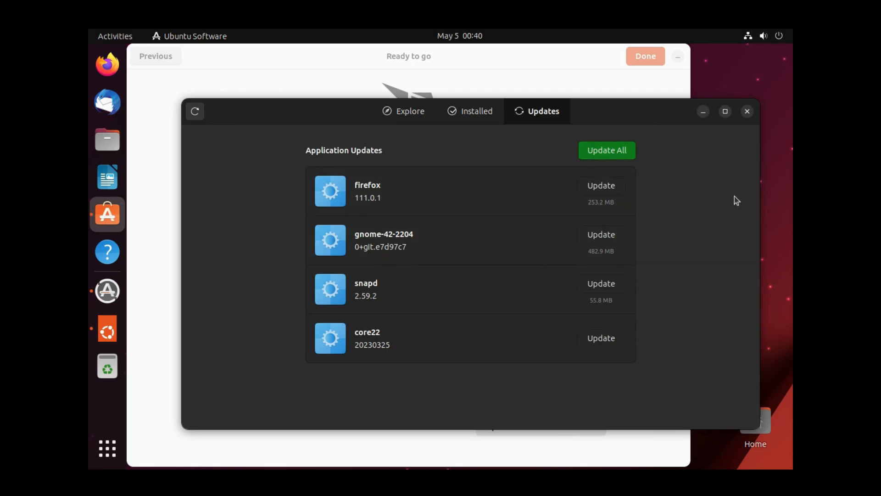
- Close Ubuntu Software and the welcome wizard so Software Updater offers 153 kB of updates
{"action": "left_click", "coordinate": [747, 111]}
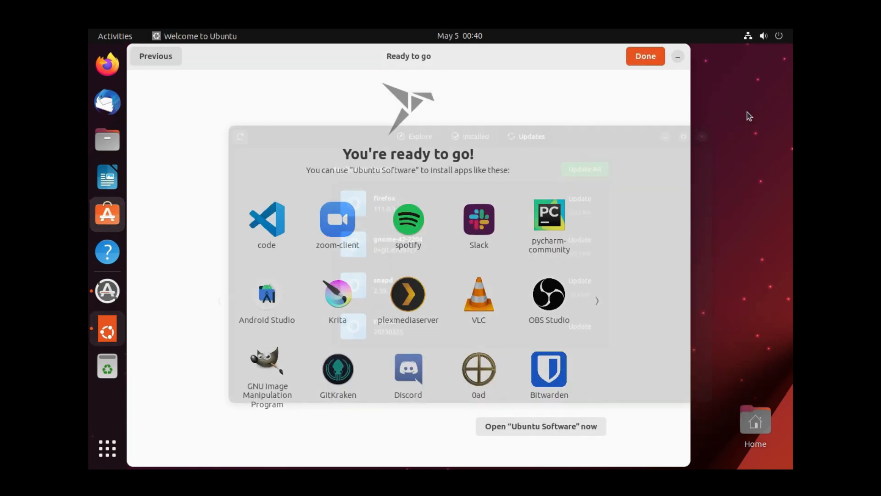
{"action": "left_click", "coordinate": [643, 62]}
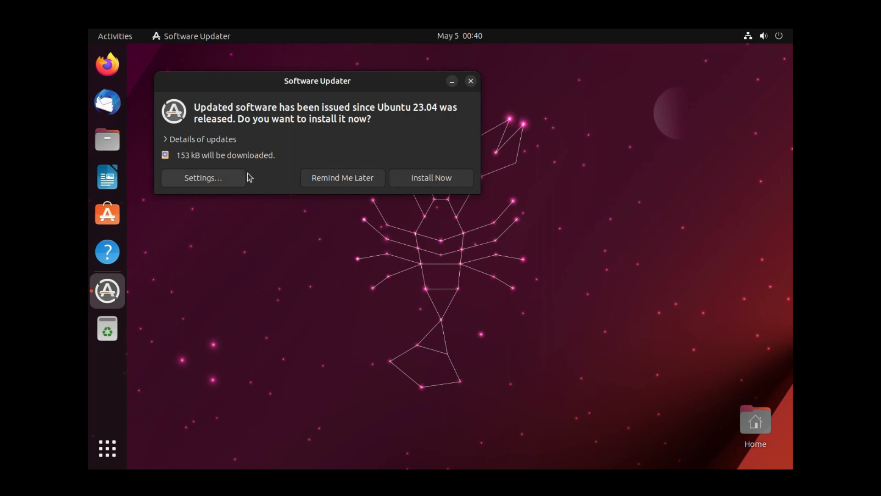
- Postpone the updates with Remind Me Later and open Ubuntu's quick settings panel
{"action": "left_click", "coordinate": [335, 185]}
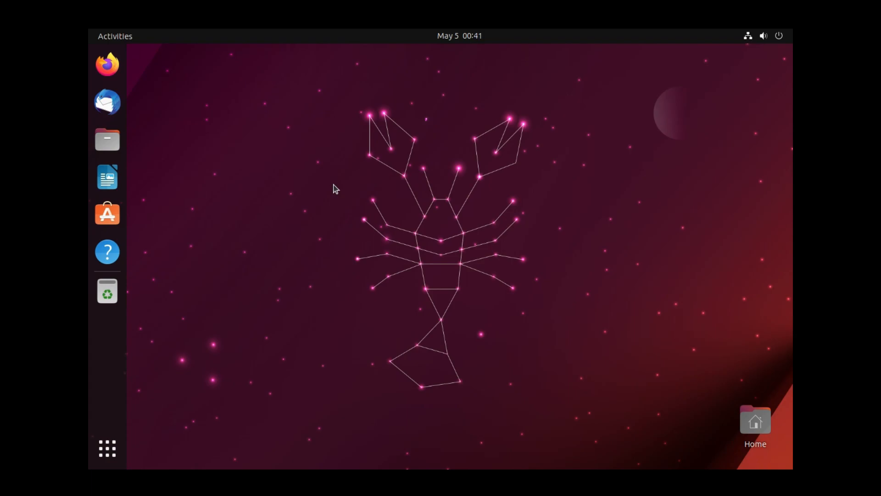
{"action": "left_click", "coordinate": [754, 40]}
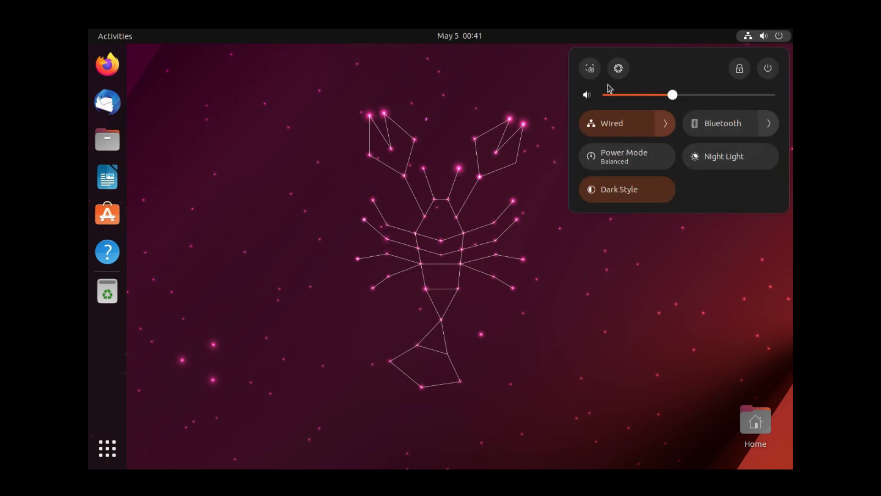
- Check the Wired and Bluetooth options in quick settings, then open Settings on the Network page
{"action": "left_click", "coordinate": [666, 126]}
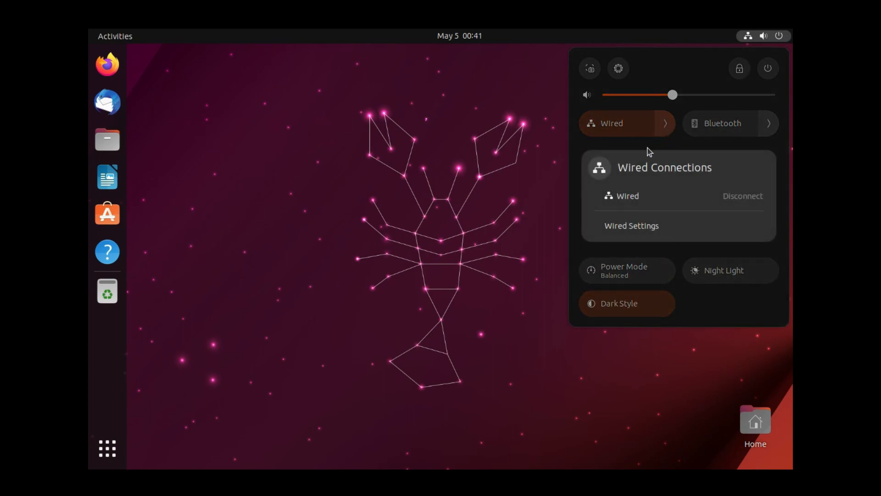
{"action": "left_click", "coordinate": [721, 256]}
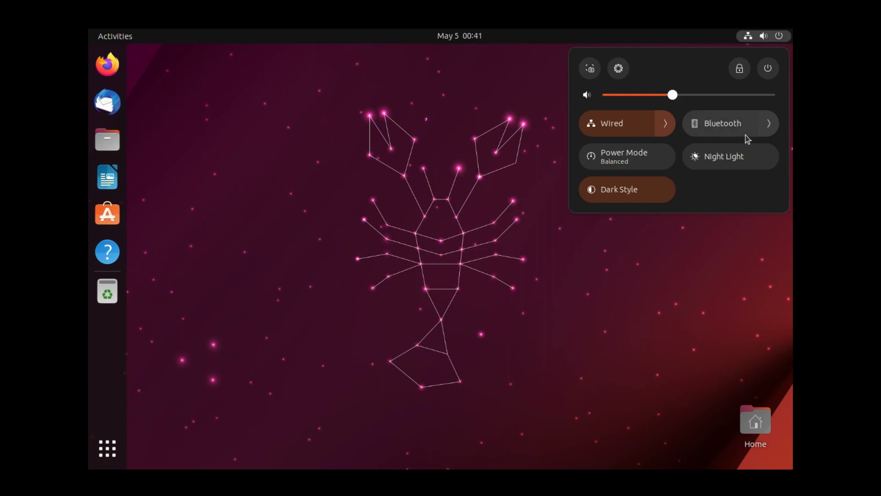
{"action": "left_click", "coordinate": [770, 124]}
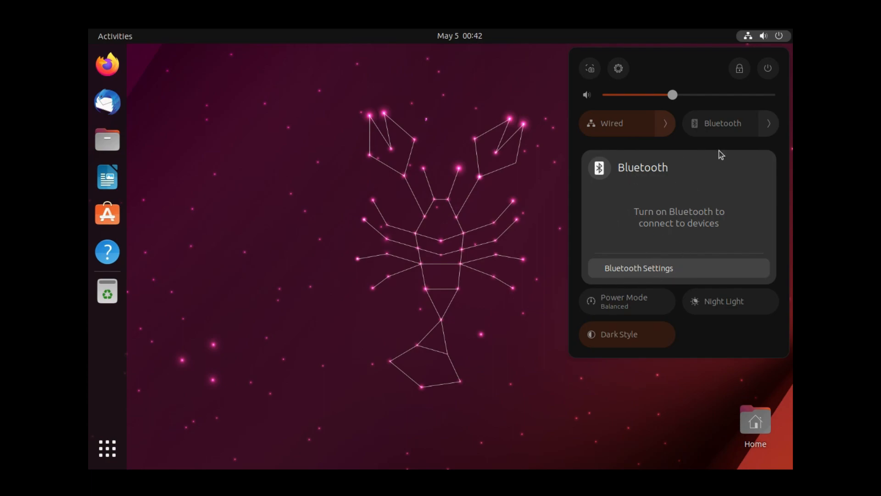
{"action": "key", "text": "Escape"}
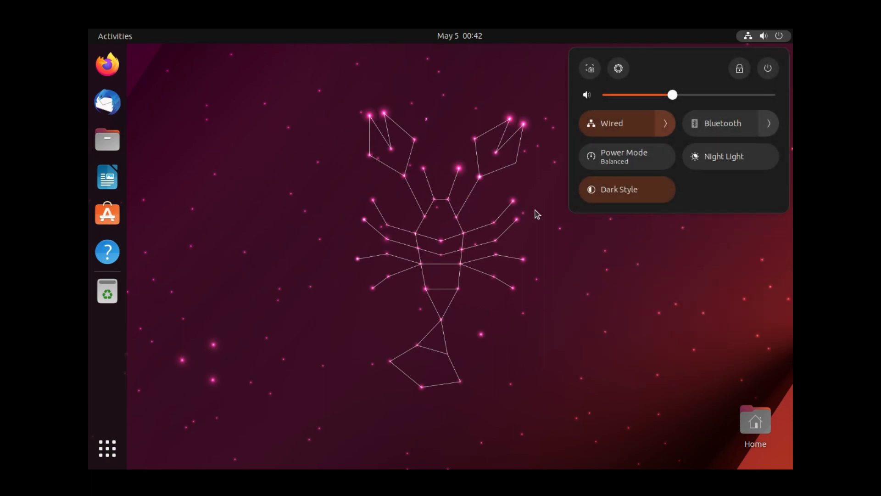
{"action": "left_click", "coordinate": [619, 69]}
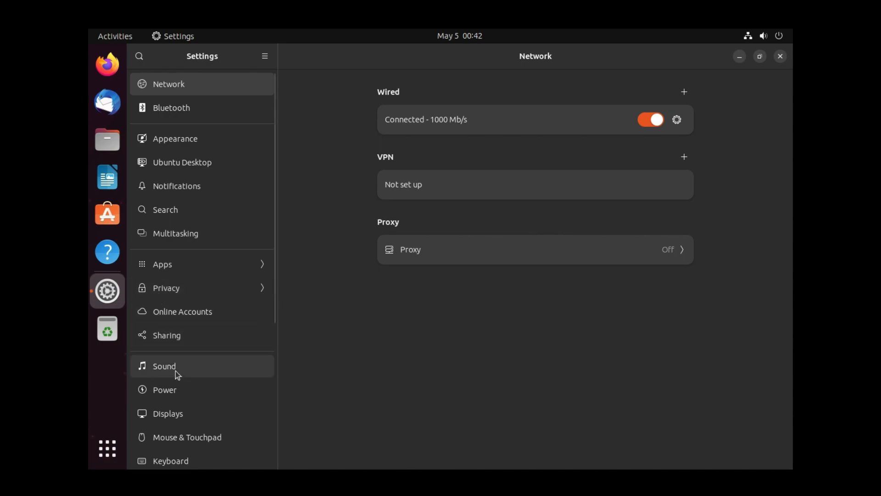
- Set the Ubuntu display to 1920 × 1080 (16:9) in Displays, apply it, and keep the change
{"action": "left_click", "coordinate": [188, 417]}
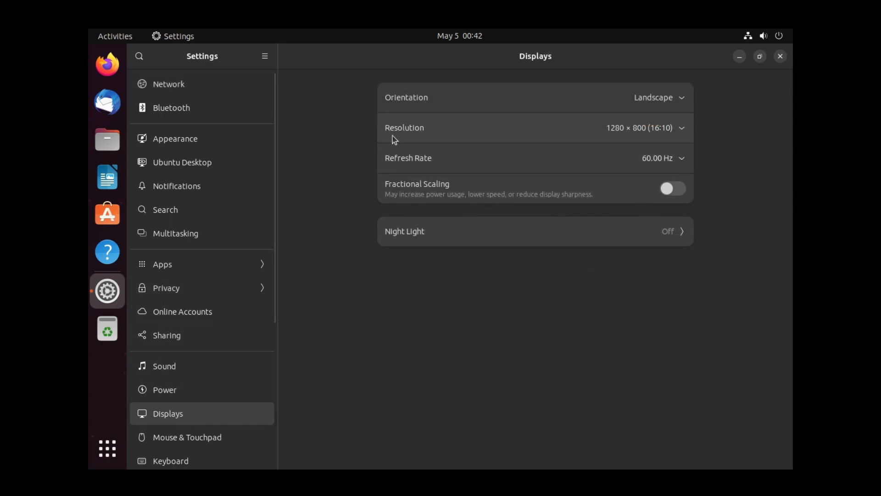
{"action": "left_click", "coordinate": [649, 129]}
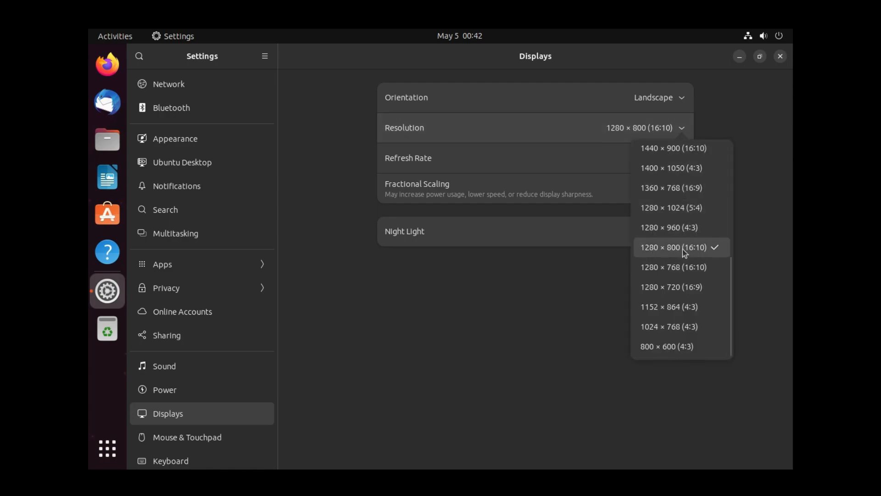
{"action": "scroll", "coordinate": [686, 262], "scroll_direction": "up", "scroll_amount": 2}
{"action": "scroll", "coordinate": [688, 269], "scroll_direction": "up", "scroll_amount": 1}
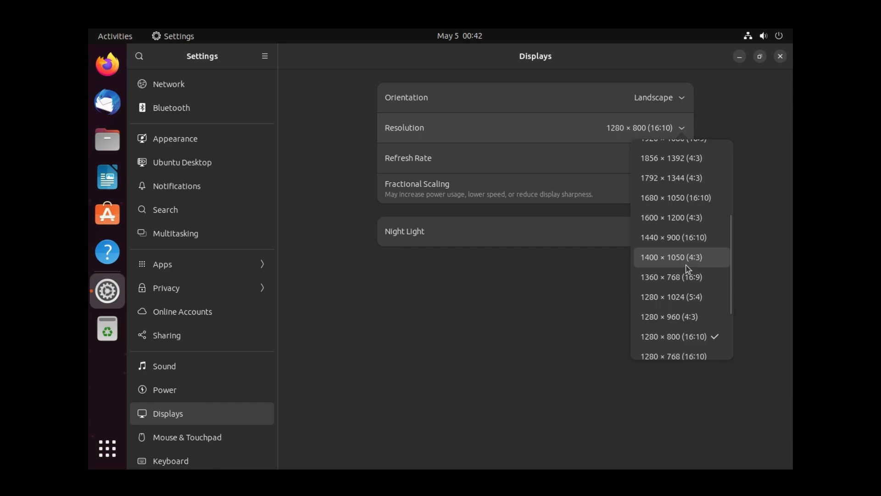
{"action": "scroll", "coordinate": [688, 269], "scroll_direction": "up", "scroll_amount": 1}
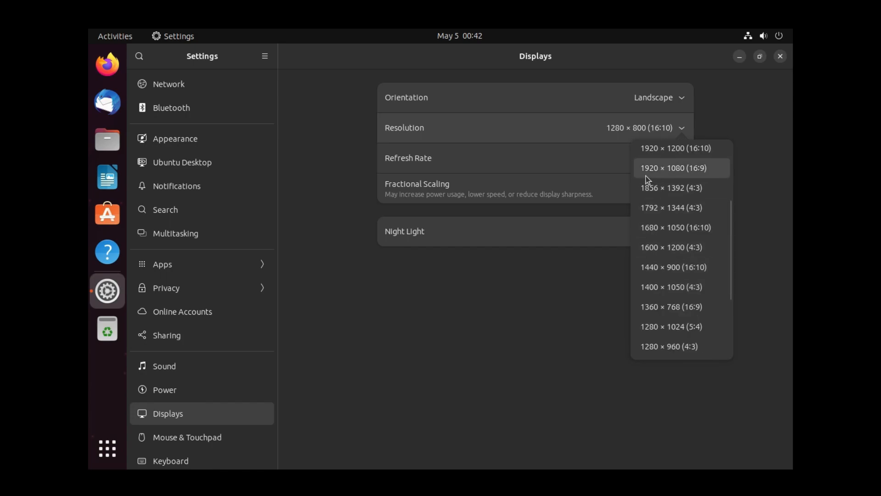
{"action": "left_click", "coordinate": [690, 171]}
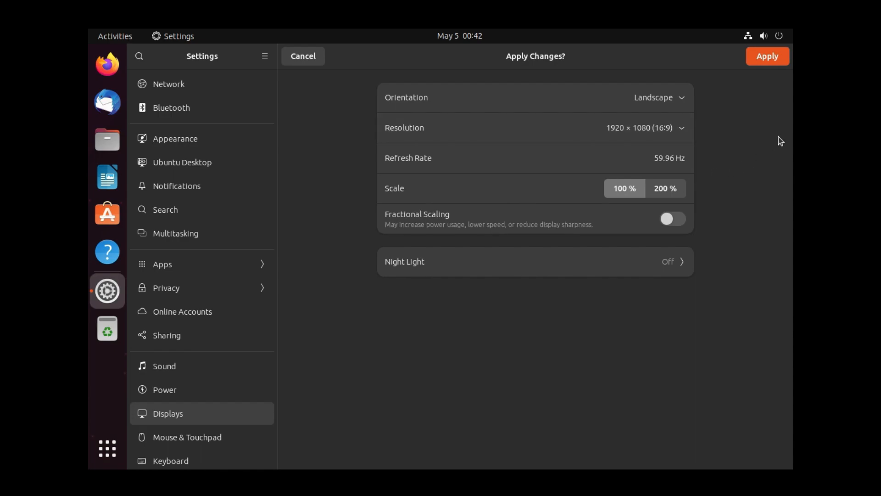
{"action": "left_click", "coordinate": [763, 59]}
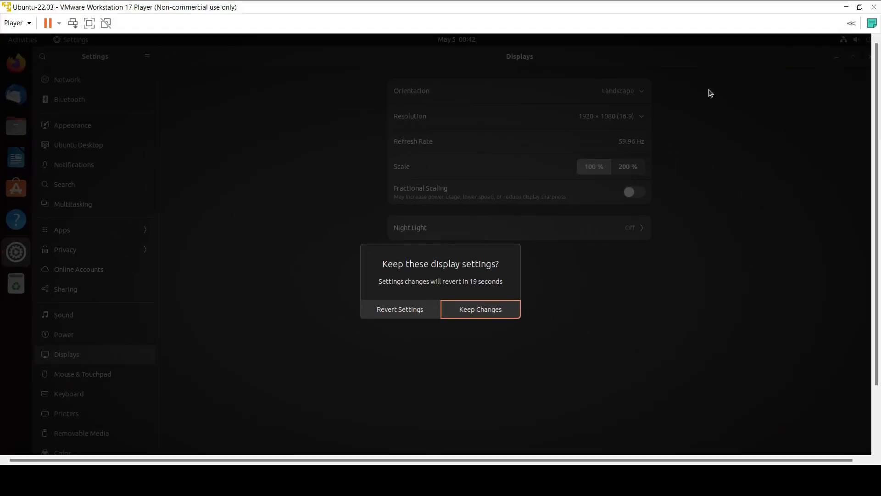
{"action": "left_click", "coordinate": [495, 314]}
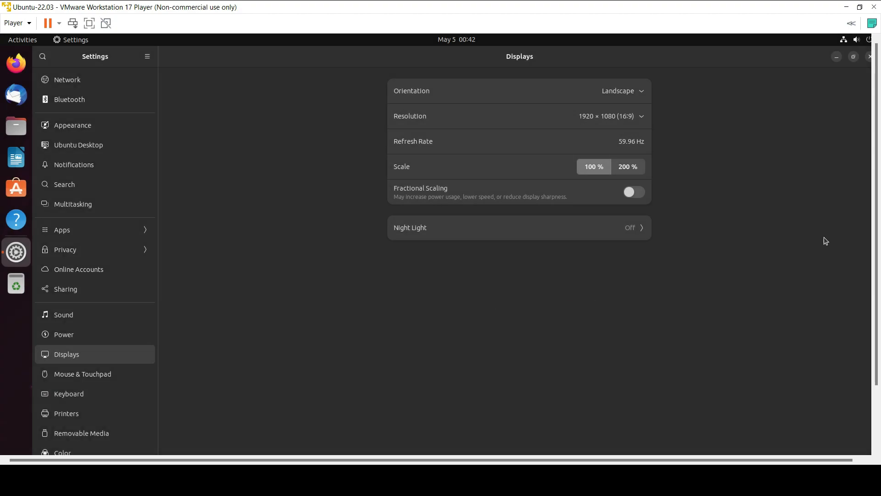
{"action": "scroll", "coordinate": [872, 281], "scroll_direction": "down", "scroll_amount": 2}
{"action": "scroll", "coordinate": [873, 281], "scroll_direction": "up", "scroll_amount": 2}
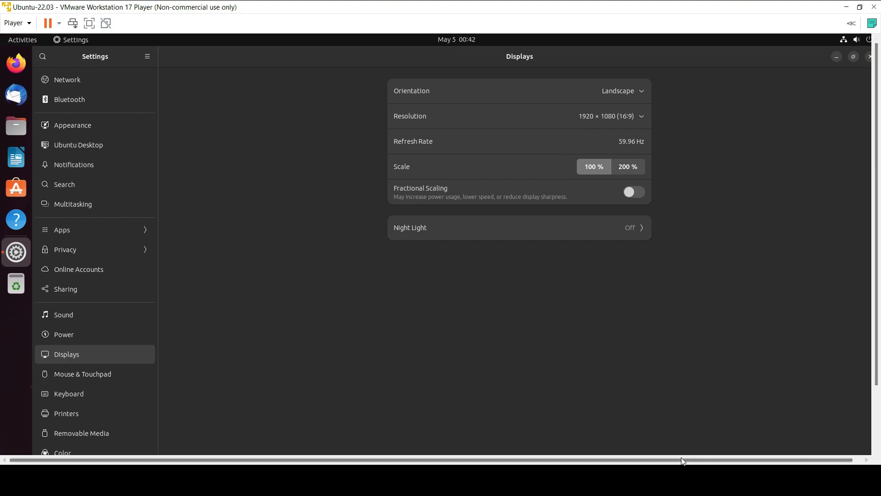
{"action": "mouse_move", "coordinate": [661, 460]}
{"action": "left_mouse_down"}
{"action": "mouse_move", "coordinate": [678, 459]}
{"action": "mouse_move", "coordinate": [654, 461]}
{"action": "left_mouse_up"}
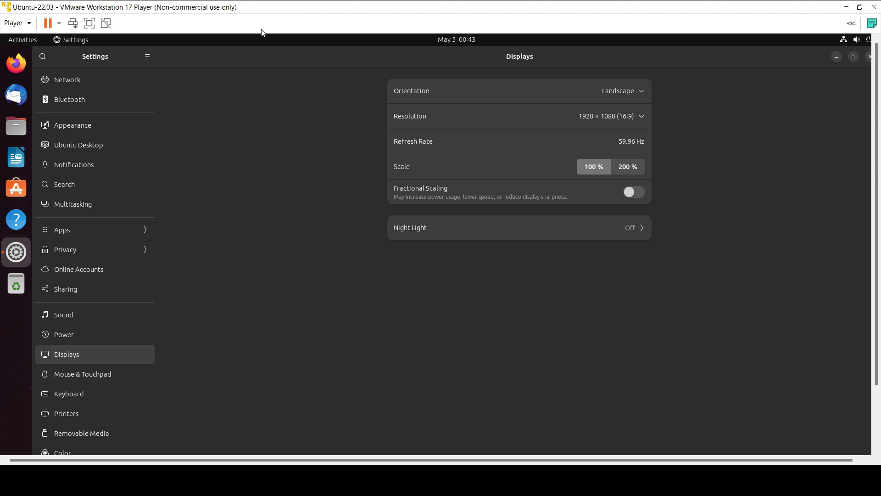
- Run the Ubuntu VM full-screen and unpin the VM toolbar so it auto-hides
{"action": "left_click_drag", "start_coordinate": [877, 142], "coordinate": [879, 114]}
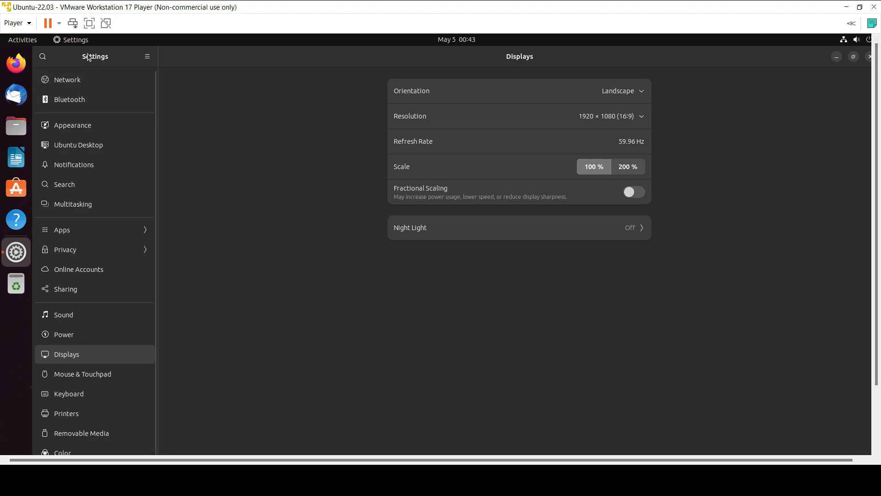
{"action": "left_click", "coordinate": [89, 24]}
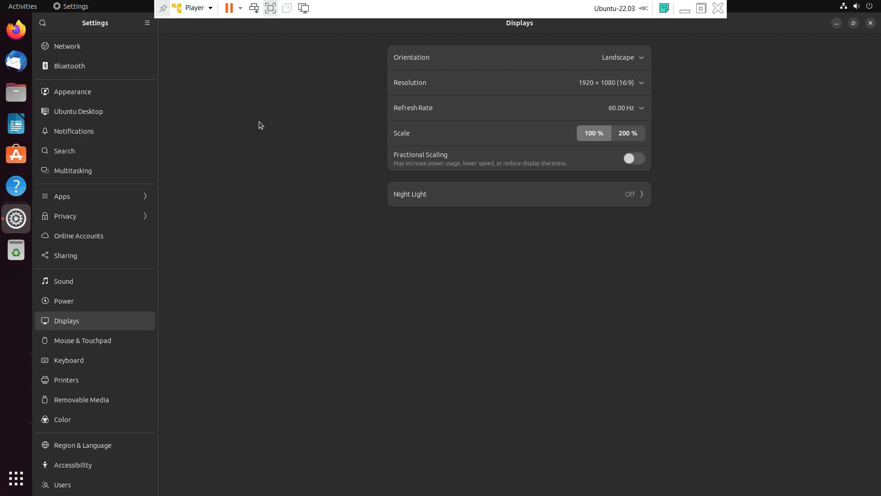
{"action": "left_click", "coordinate": [161, 15]}
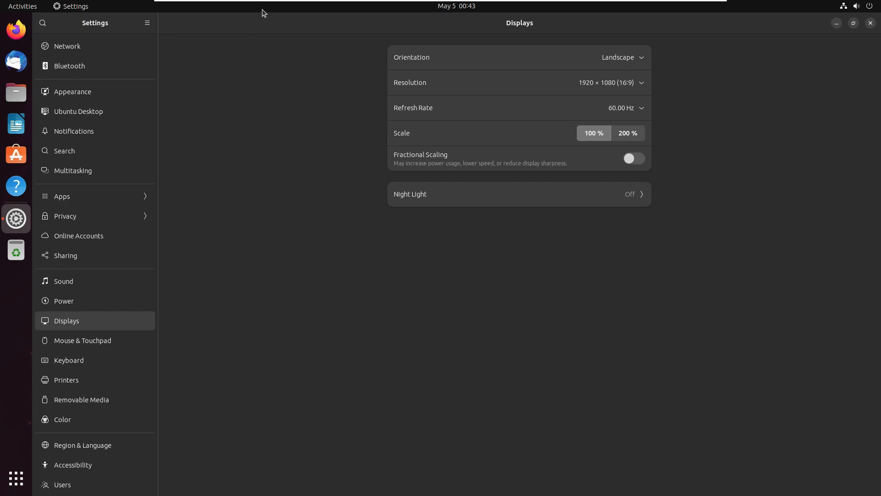
{"action": "mouse_move", "coordinate": [256, 1]}
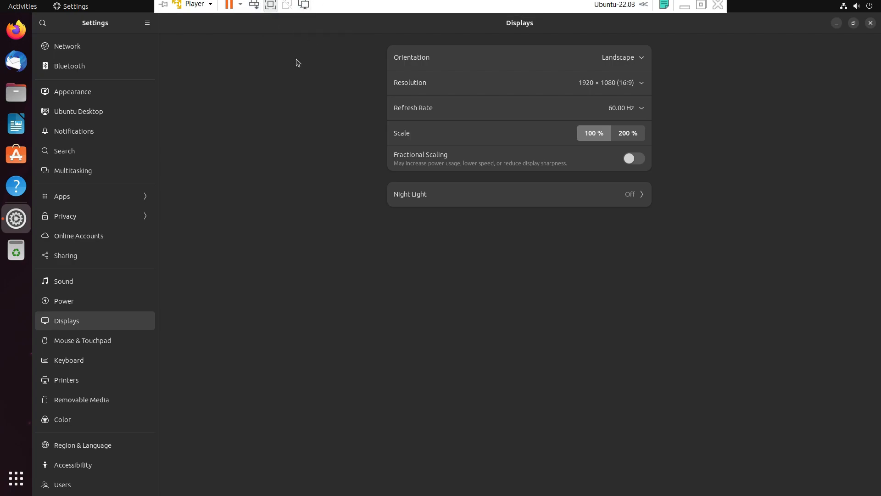
{"action": "scroll", "coordinate": [85, 356], "scroll_direction": "down", "scroll_amount": 3}
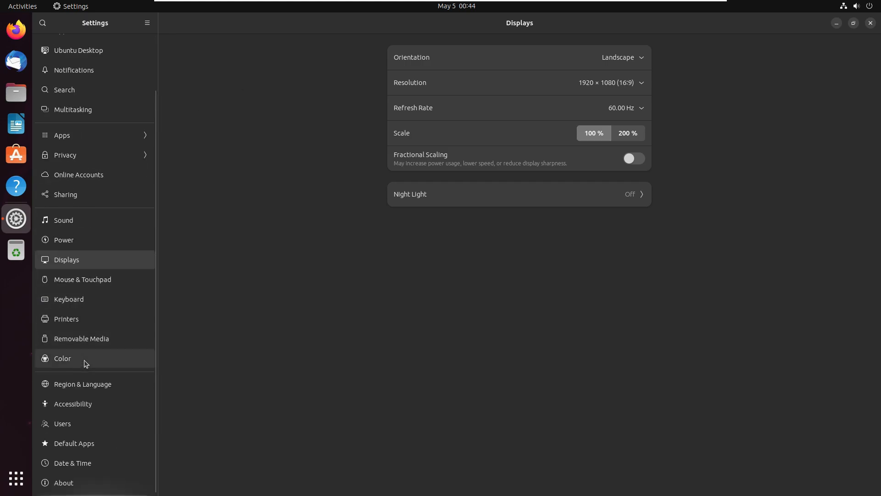
- Check the About page (Ubuntu 23.04, 64-bit, 5.8 GiB memory), then return to Network settings
{"action": "left_click", "coordinate": [65, 491]}
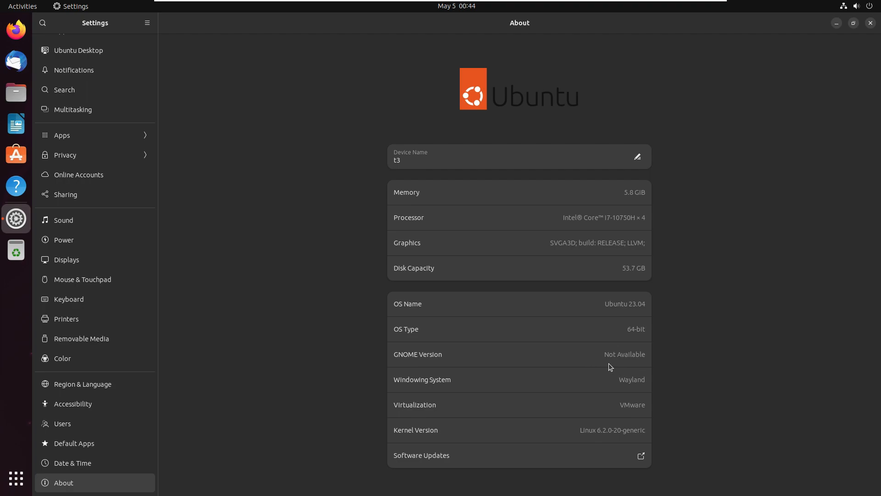
{"action": "scroll", "coordinate": [101, 413], "scroll_direction": "up", "scroll_amount": 3}
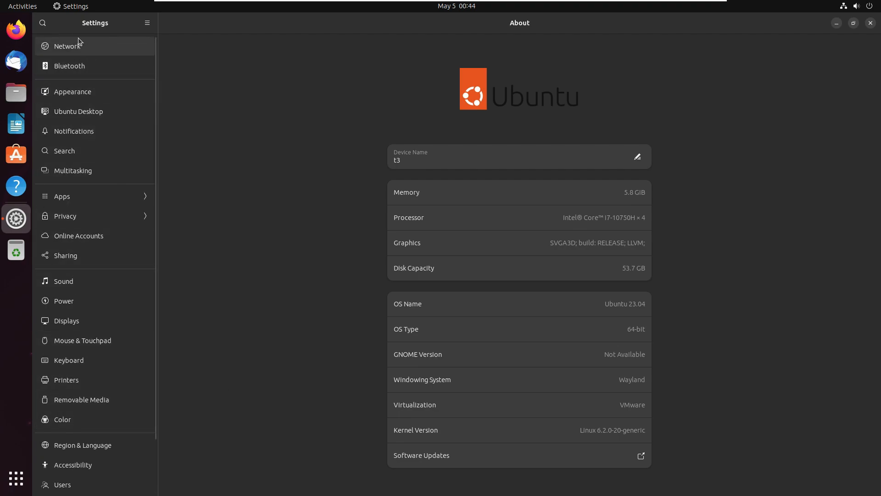
{"action": "left_click", "coordinate": [71, 50]}
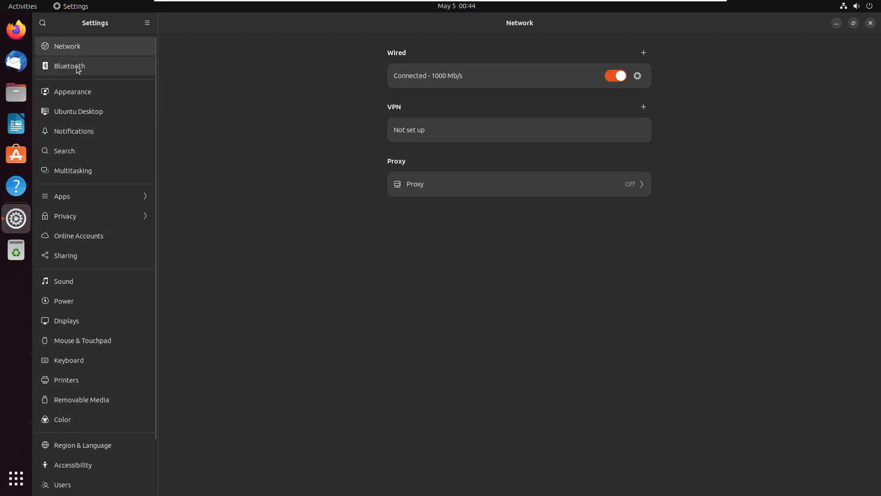
- Browse the Bluetooth, Appearance and Ubuntu Desktop pages, then close the Settings window
{"action": "left_click", "coordinate": [76, 66]}
{"action": "left_click", "coordinate": [75, 91]}
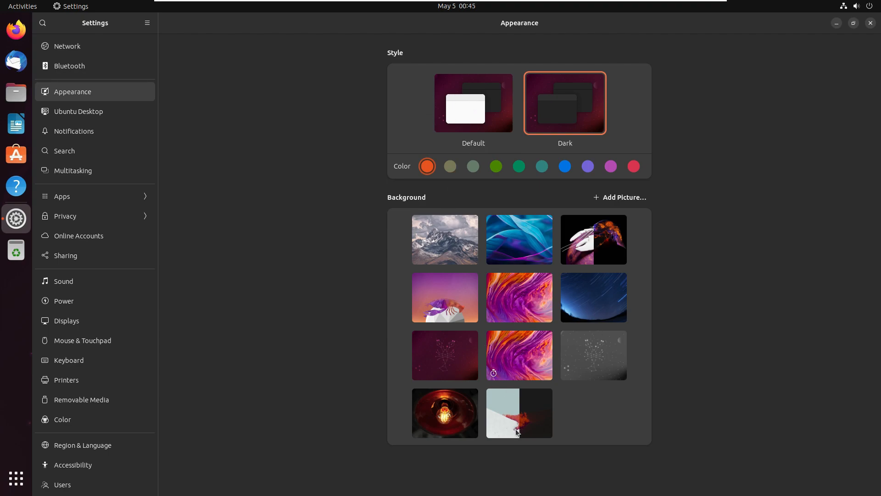
{"action": "left_click", "coordinate": [113, 117]}
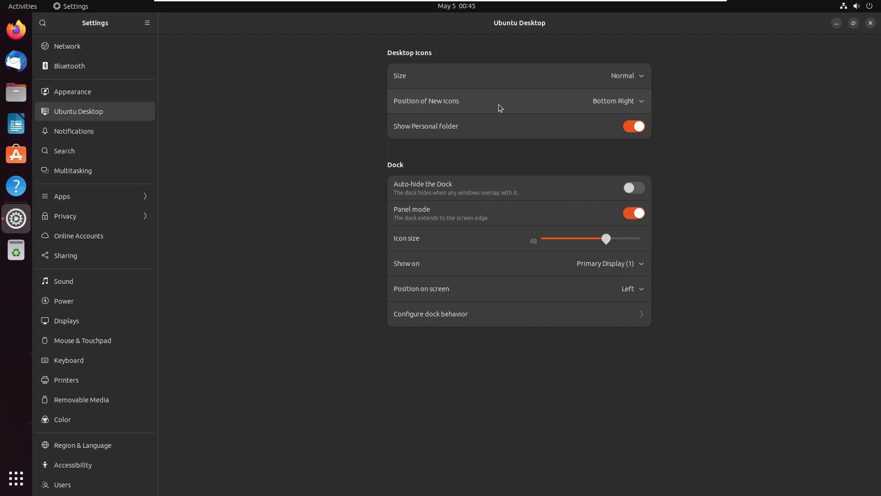
{"action": "left_click", "coordinate": [870, 24]}
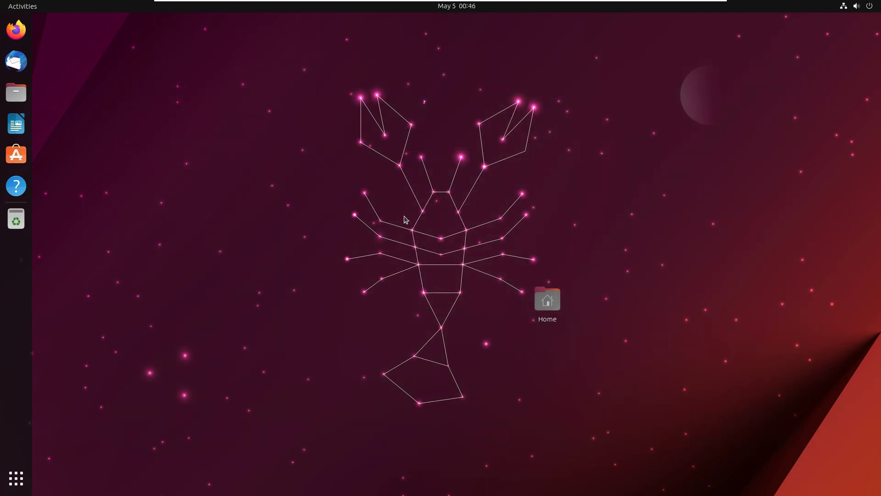